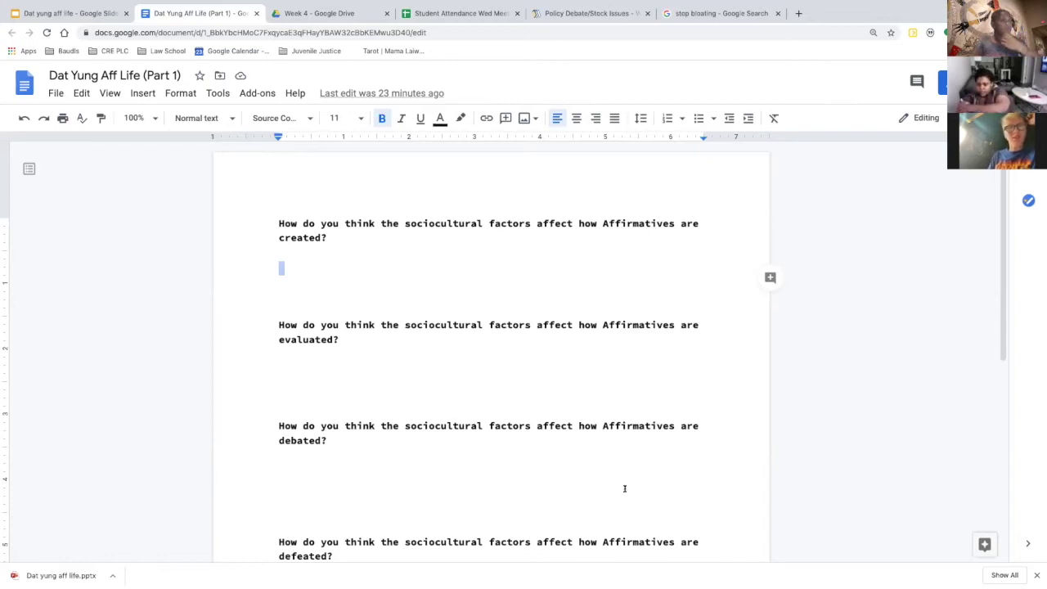
Begin the answer under the question on how Affirmatives are created with "Affirmatives are"
left_click(481, 238)
left_click(476, 273)
left_click(431, 245)
left_click(411, 269)
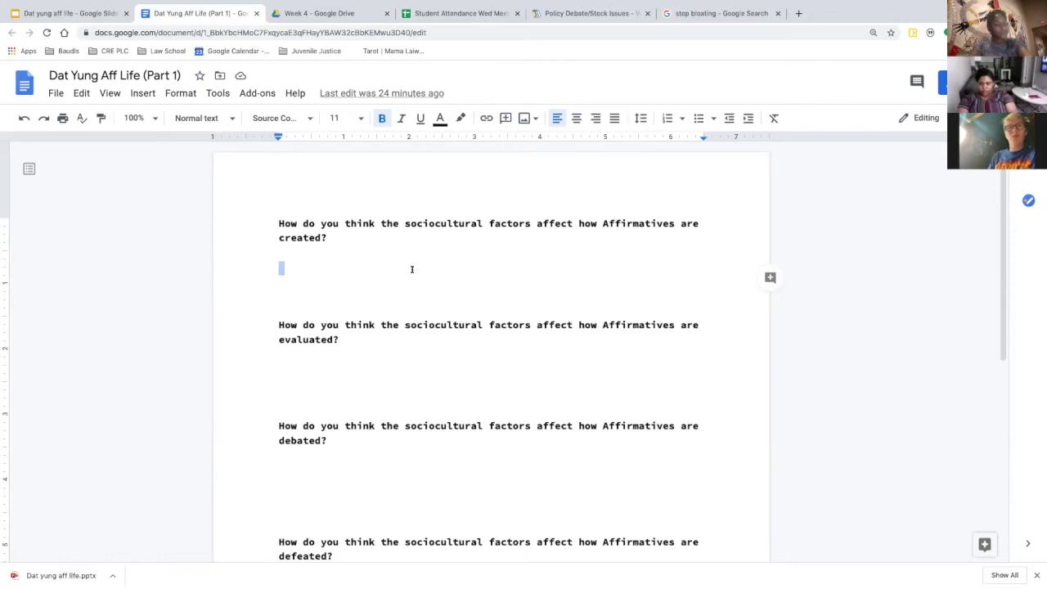
type("Affira")
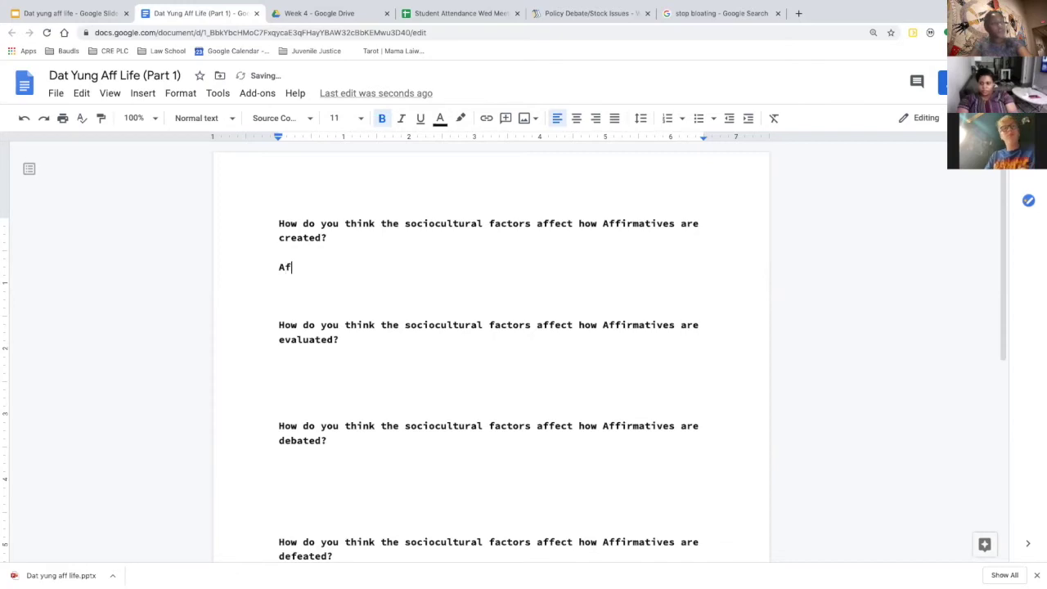
key("BackSpace")
type("mativ")
key("BackSpace")
key("BackSpace")
key("BackSpace")
key("BackSpace")
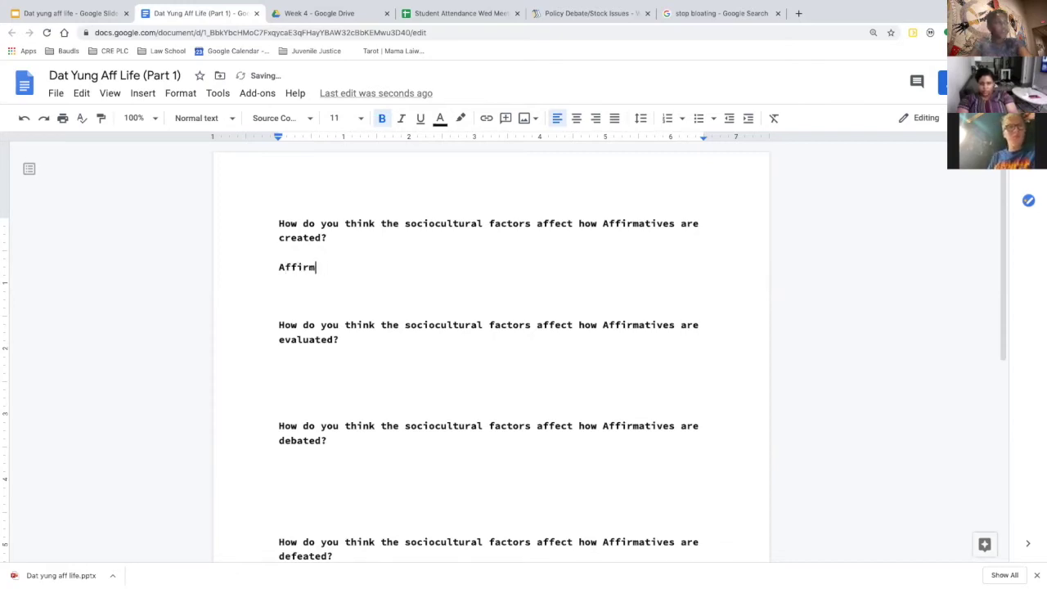
type("atives are")
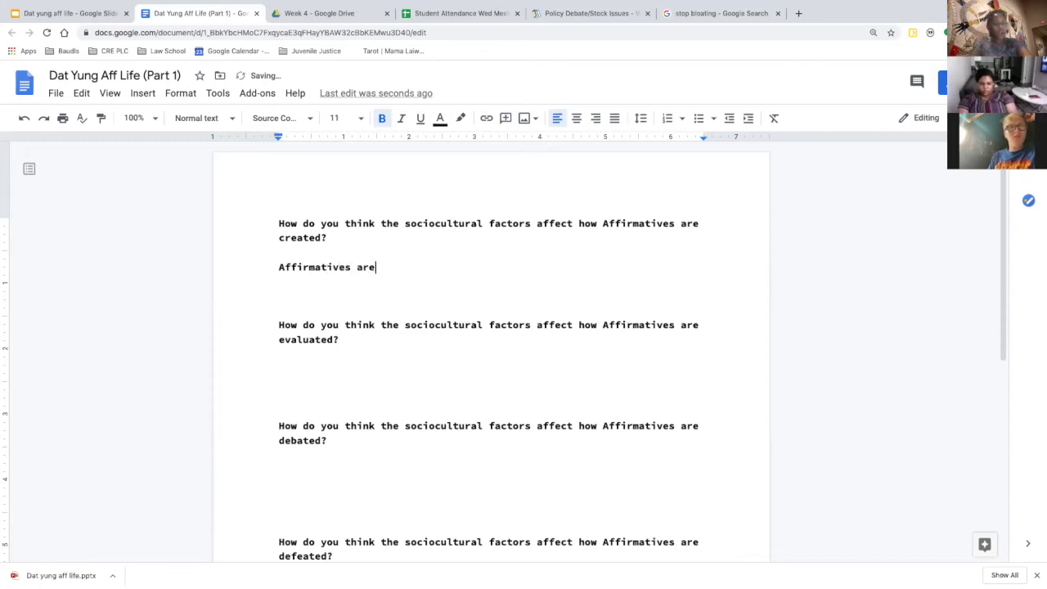
Continue the first answer with "created with biases that that reflect the"
type(" created w")
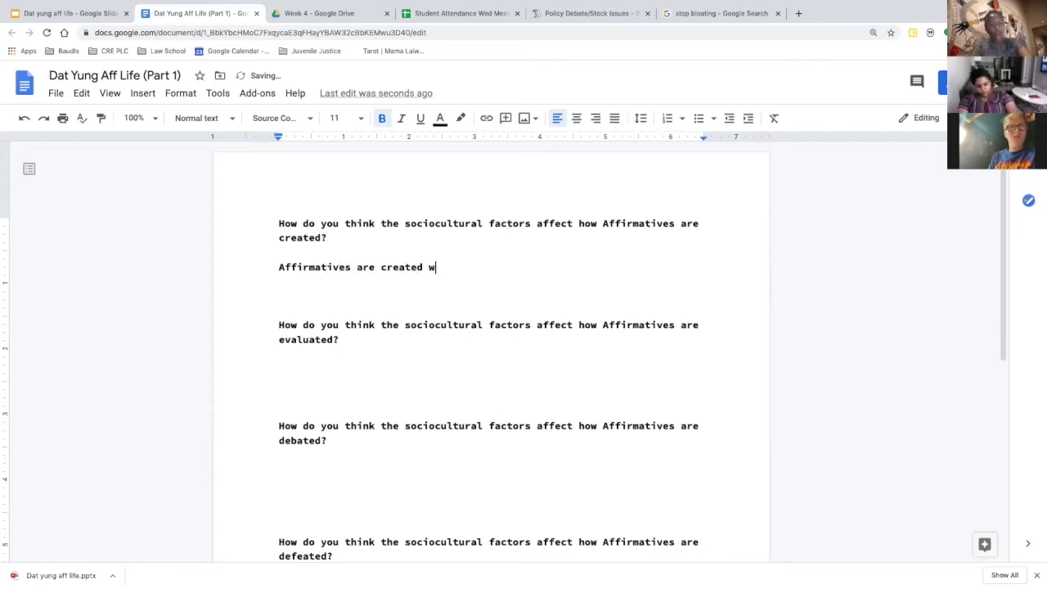
type("ith biases tha")
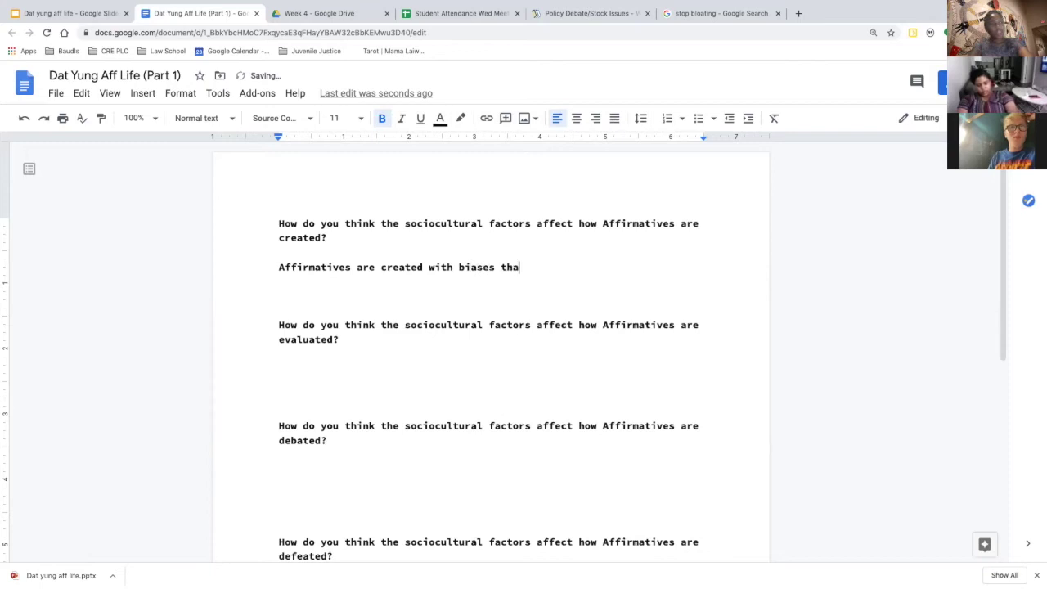
key("BackSpace")
type("a")
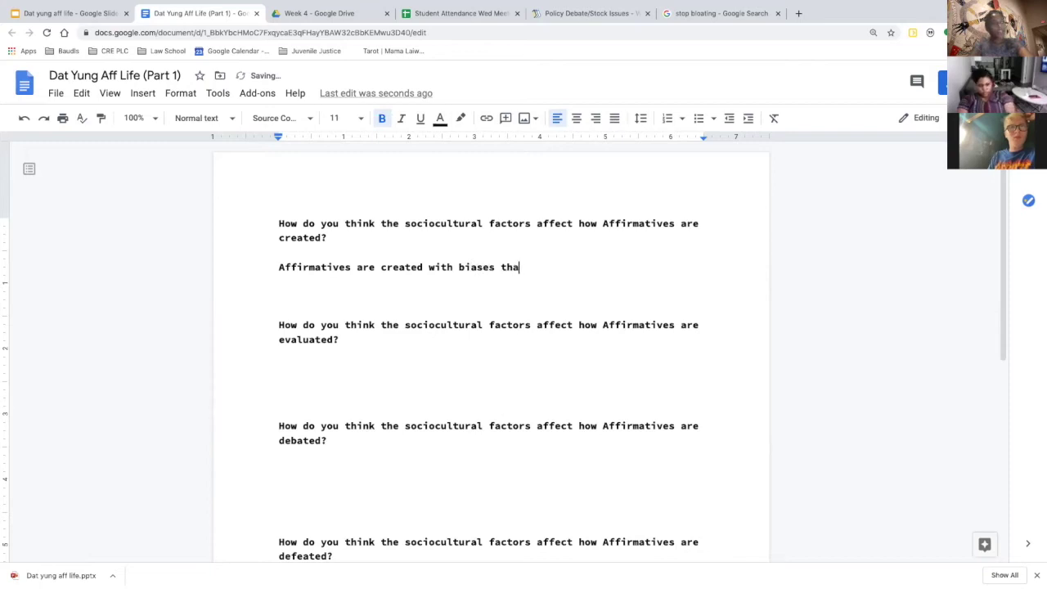
type("t")
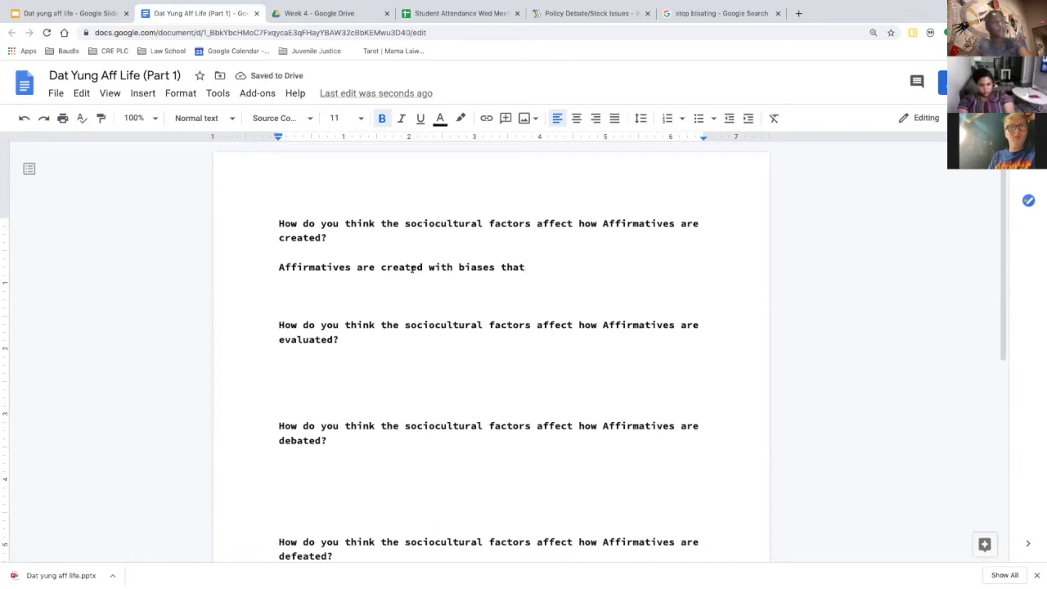
type(" that reflect the")
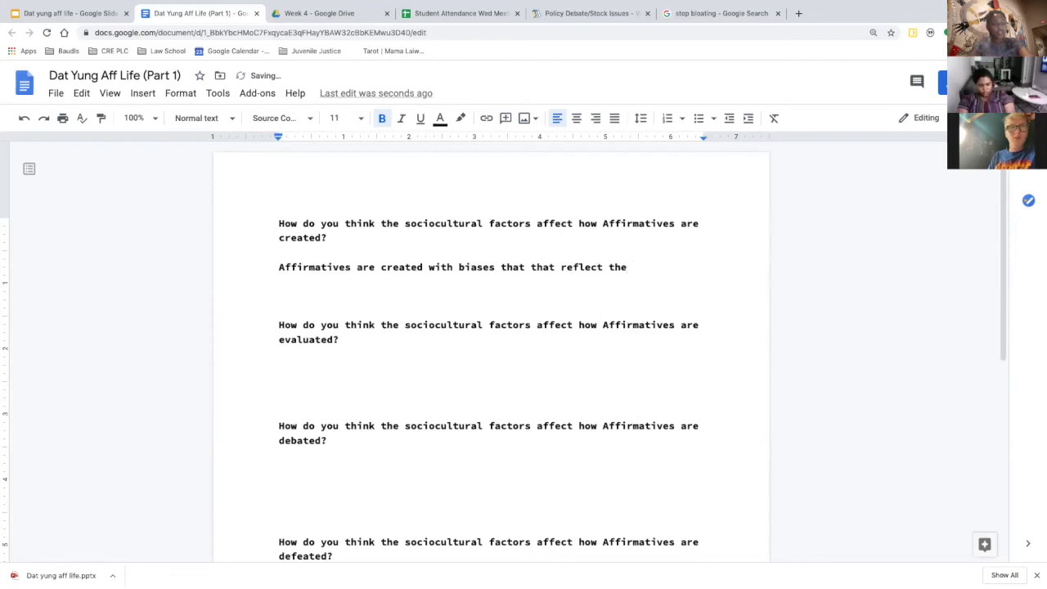
Switch to the Dat yung aff life presentation in Google Slides and review the slide on the socioculture in policy debate
left_click(63, 15)
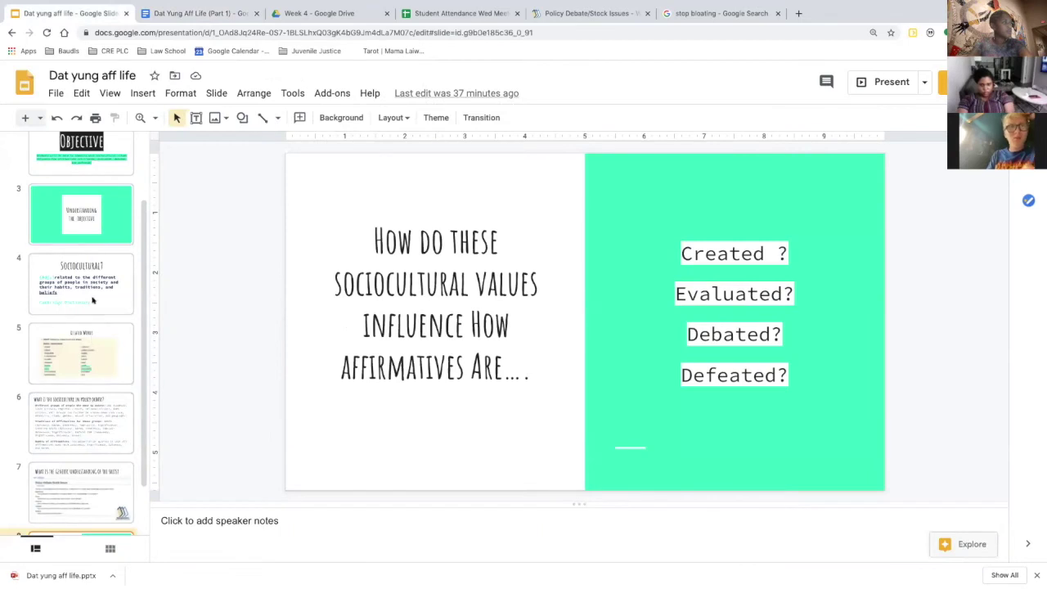
left_click(74, 415)
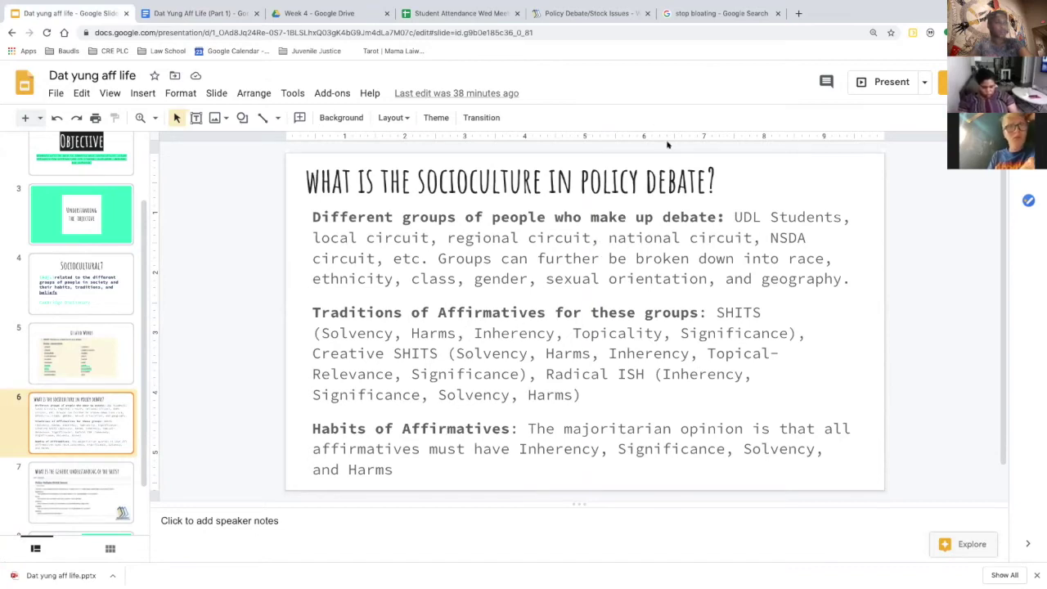
mouse_move(636, 7)
left_click(607, 59)
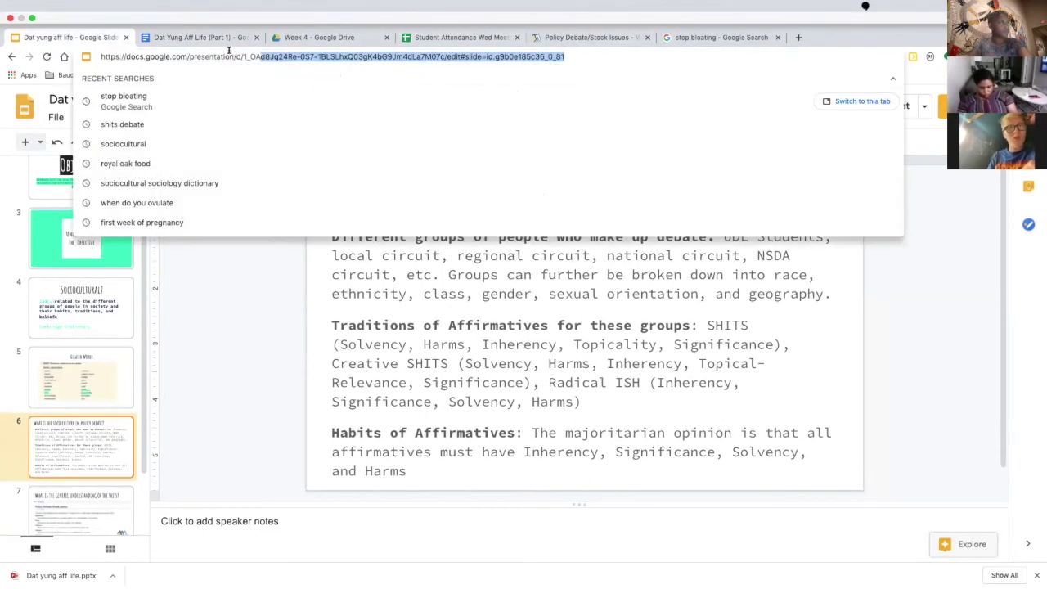
Return to the Dat Yung Aff Life (Part 1) document and continue the first answer with "different groups of people who are in debate, their"
left_click(200, 36)
type("trad")
key("BackSpace")
key("BackSpace")
key("BackSpace")
key("BackSpace")
type("differ")
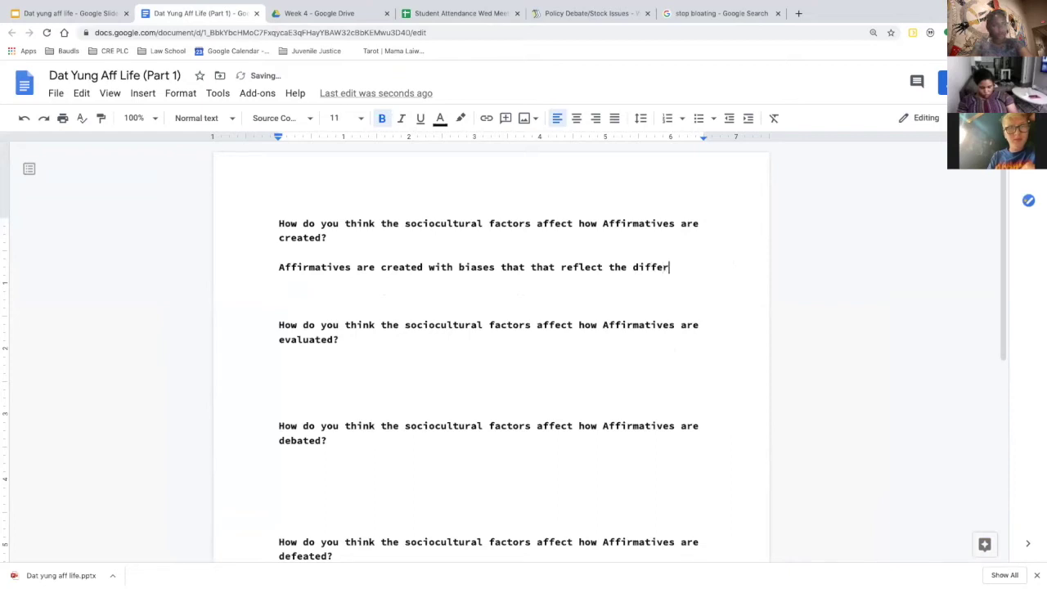
type("ent groups o")
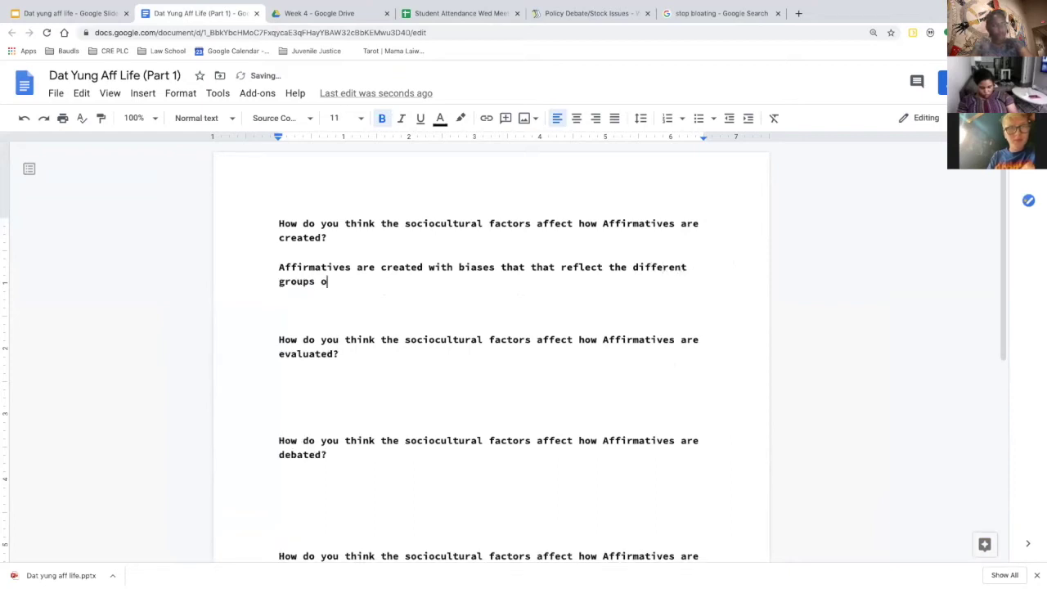
type("f people ")
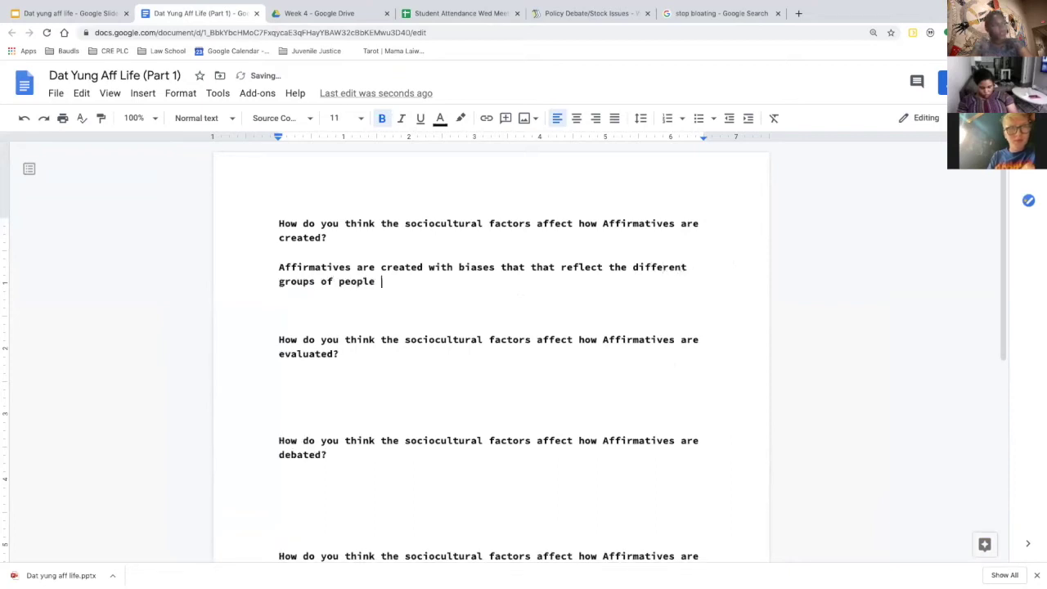
type("who are in deba")
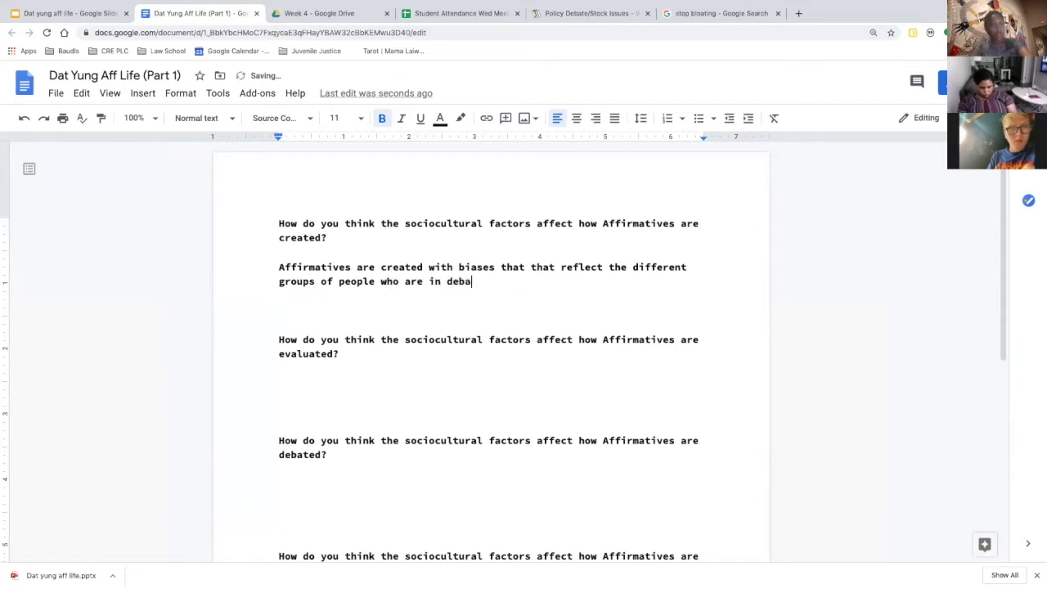
type("te, their t")
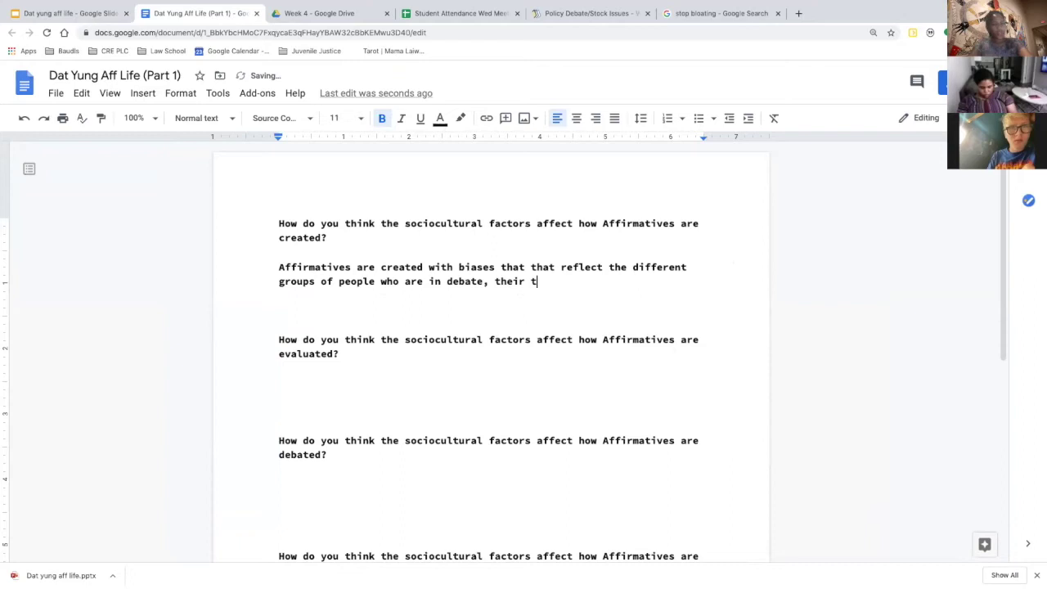
Finish the first answer's sentence with "traditional upbringing in debate, and their habits."
type("raditional ua")
key("BackSpace")
type("pbringing in ")
type("debate, and ")
type("the")
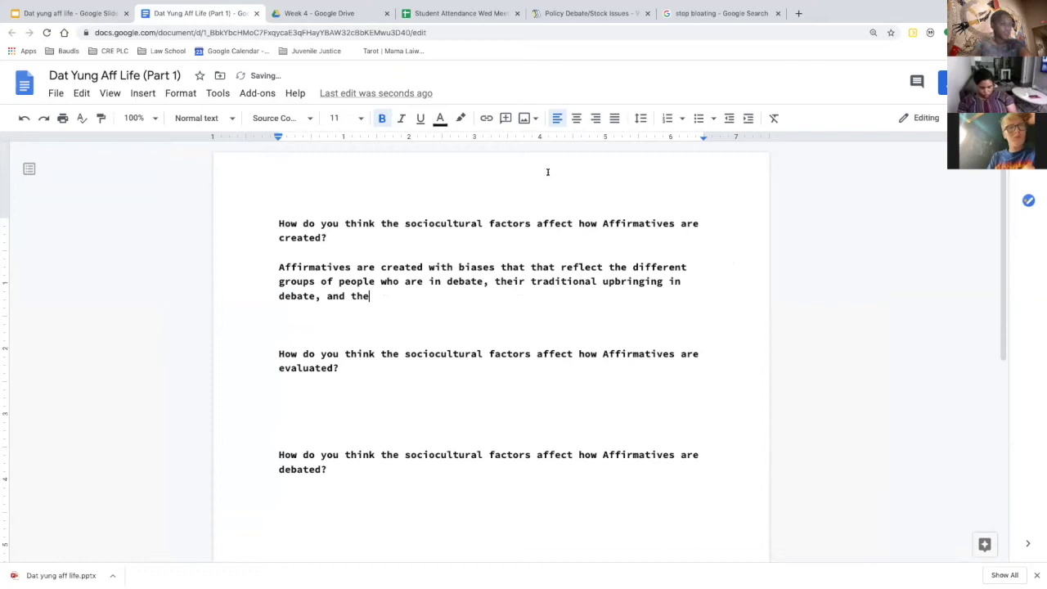
type("ir")
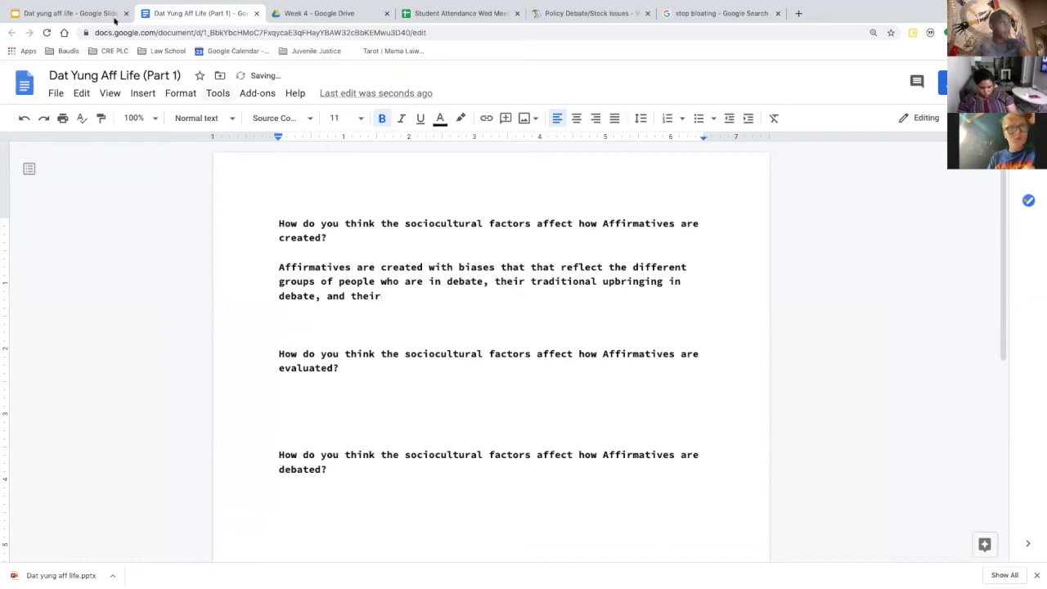
type(" habits.")
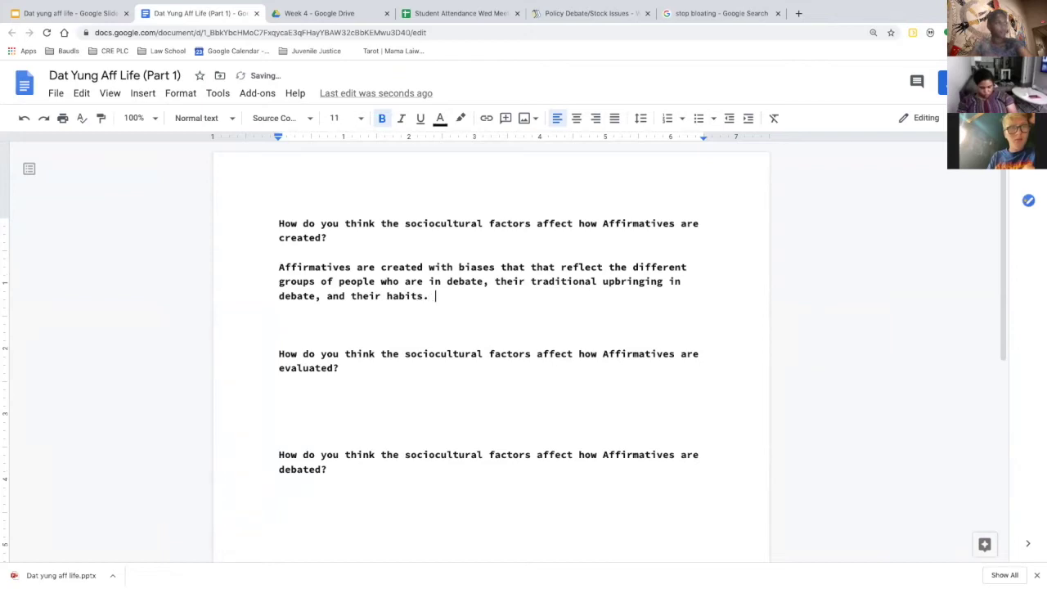
Remove the duplicated "that" from the first answer and take the bold formatting off the whole answer
left_click(528, 267)
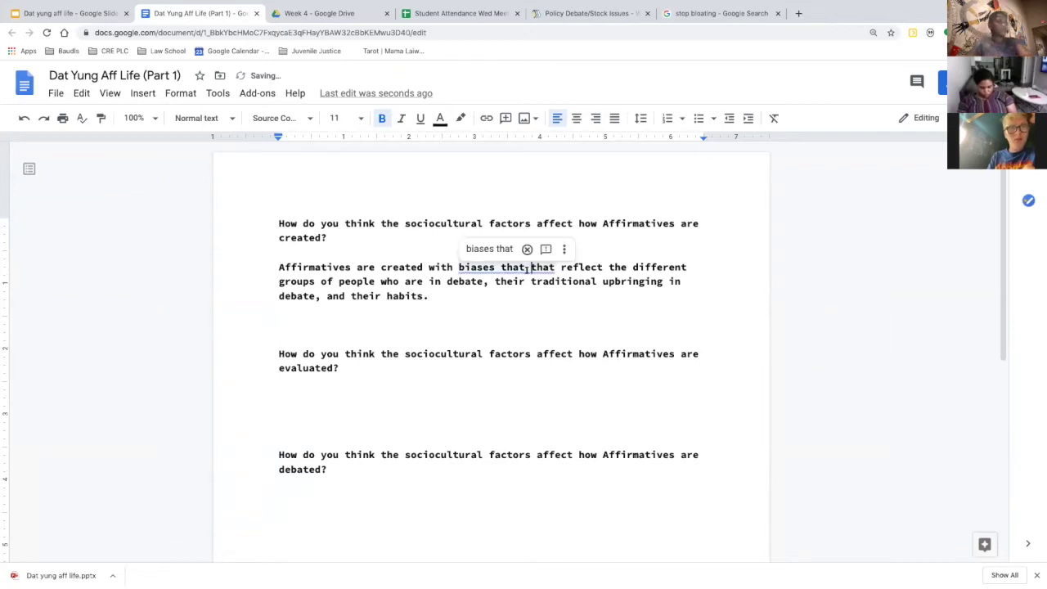
left_click(495, 248)
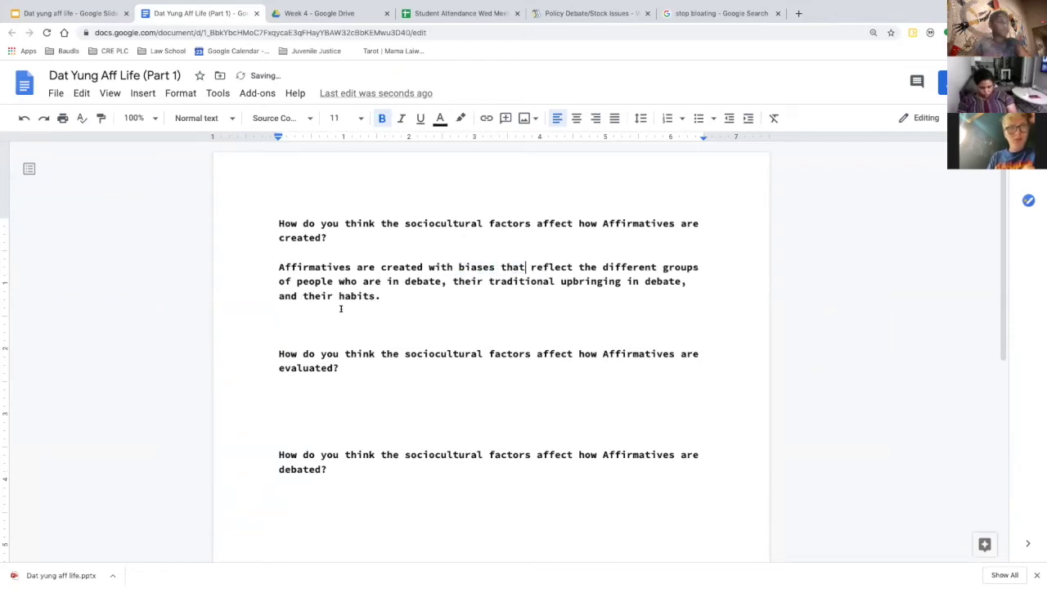
left_click_drag(383, 296, 282, 255)
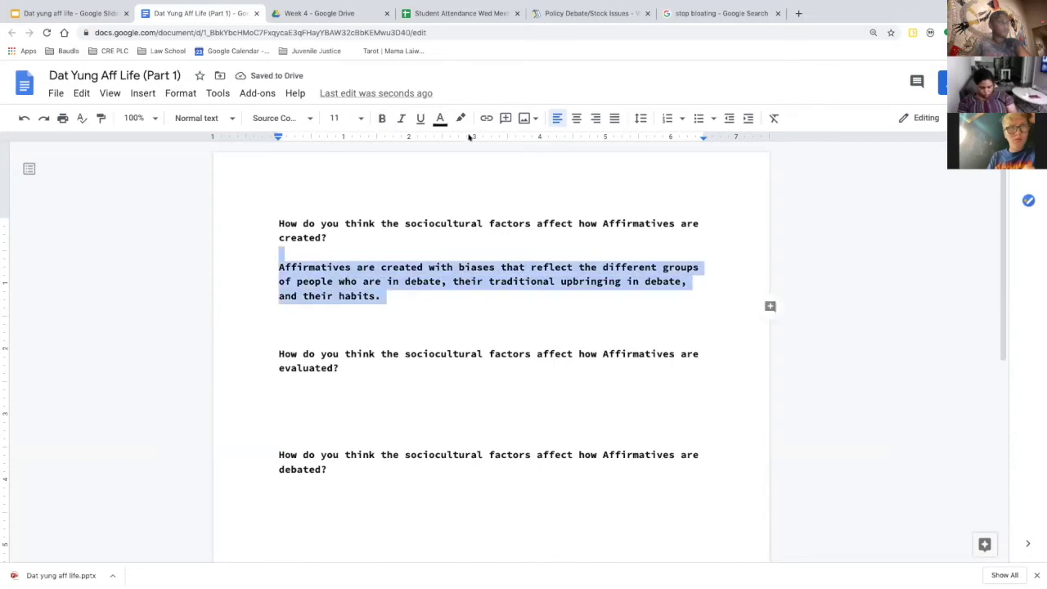
left_click(382, 117)
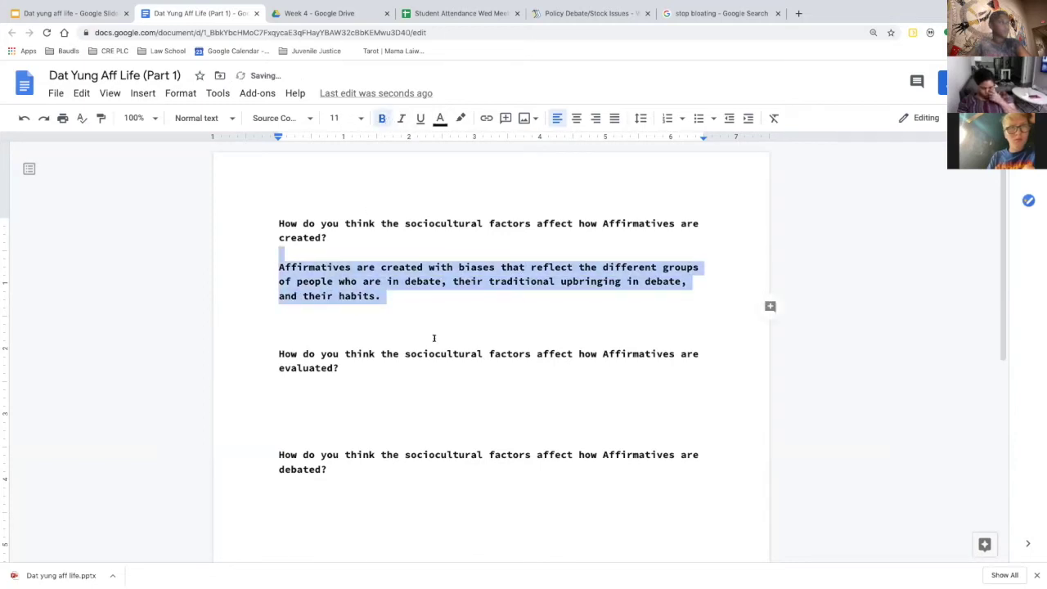
key("ctrl+b")
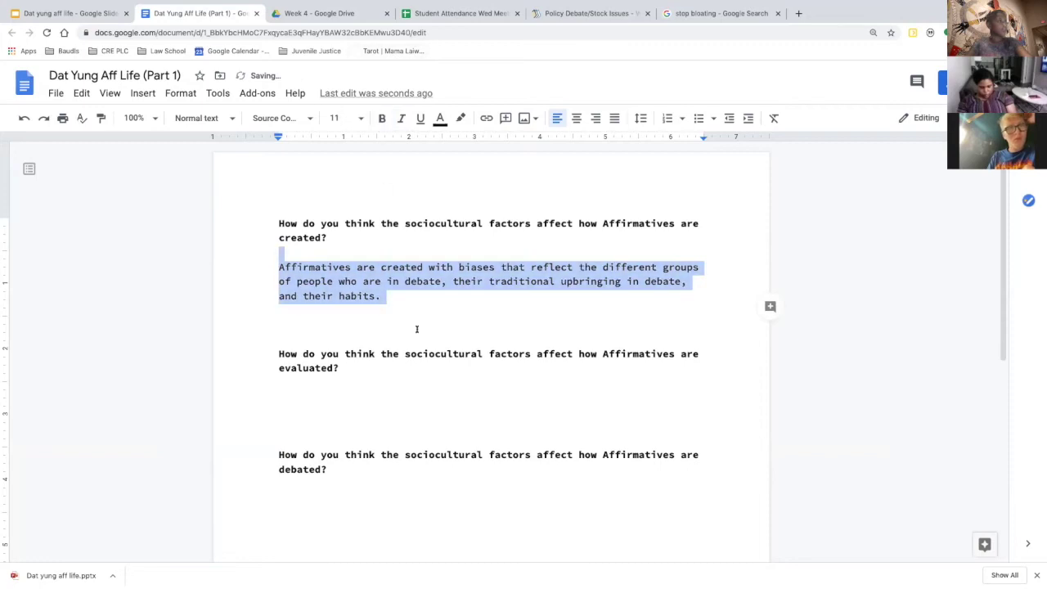
left_click(407, 448)
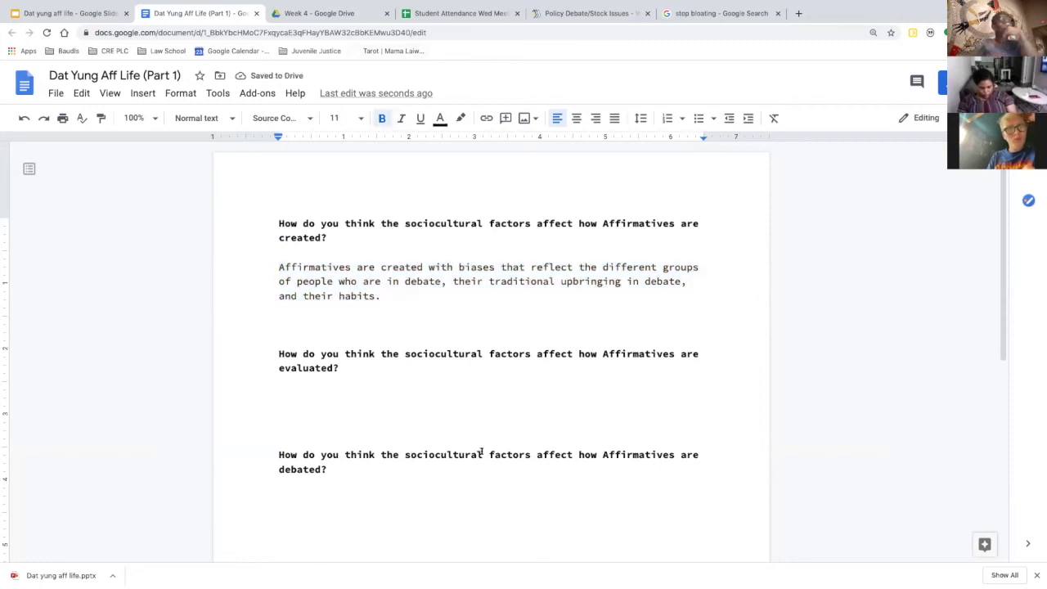
Change "the" to "that" before "sociocultural factors" in the question on how Affirmatives are evaluated
left_click(395, 353)
key("BackSpace")
type("at")
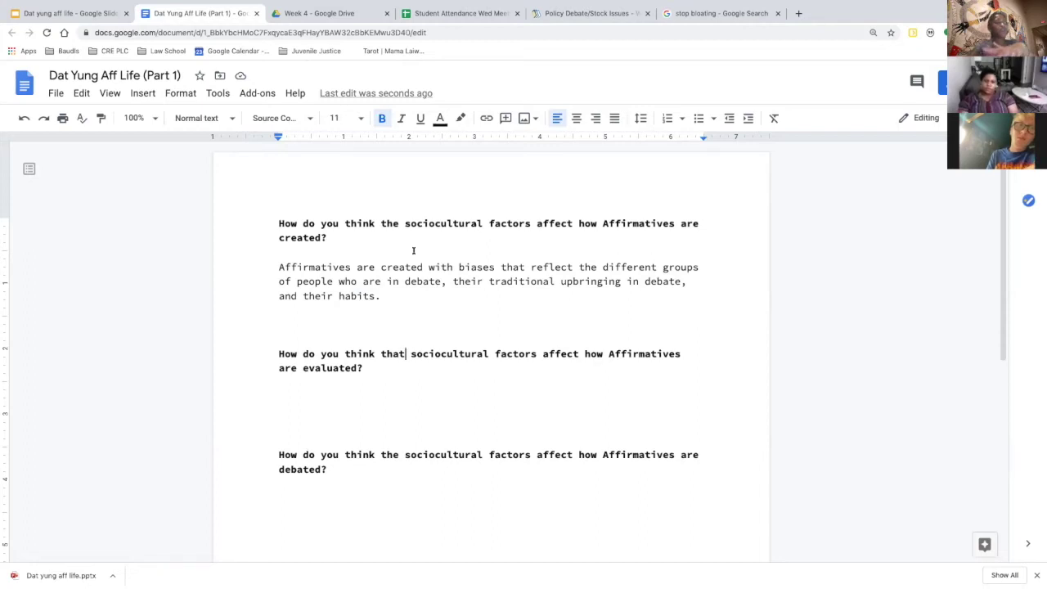
Check the socioculture slide and begin the answer on how Affirmatives are evaluated with "Affirmatives are evaluated with biases of the ways"
left_click(72, 13)
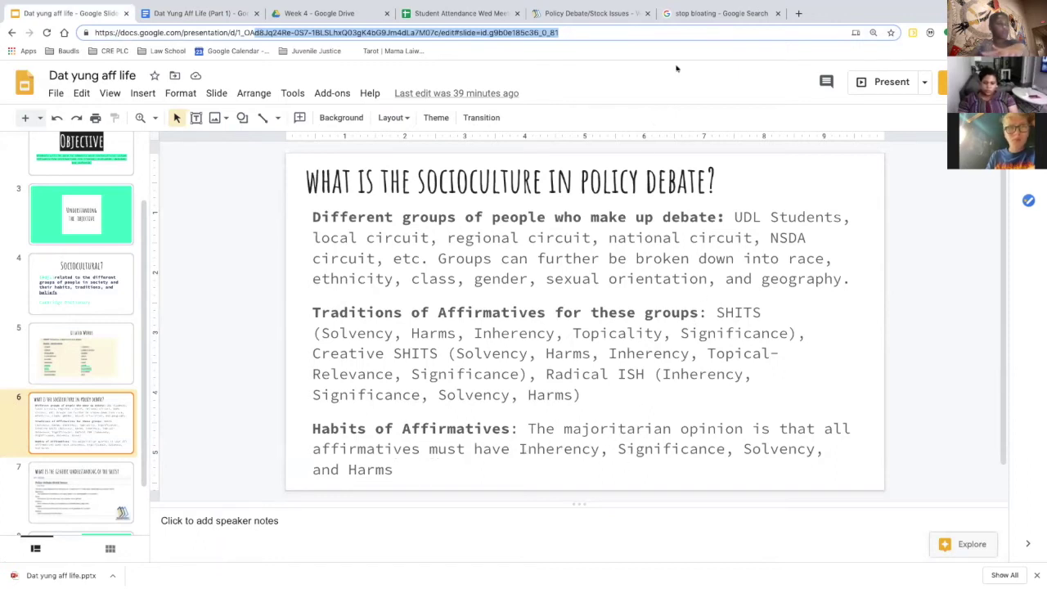
left_click(225, 13)
left_click(319, 393)
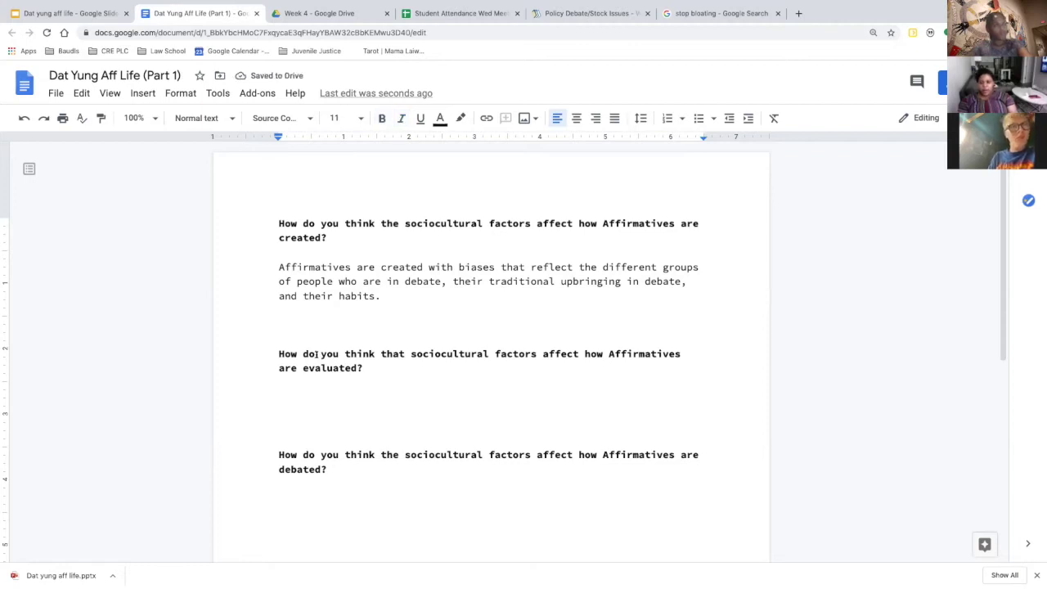
type("Af")
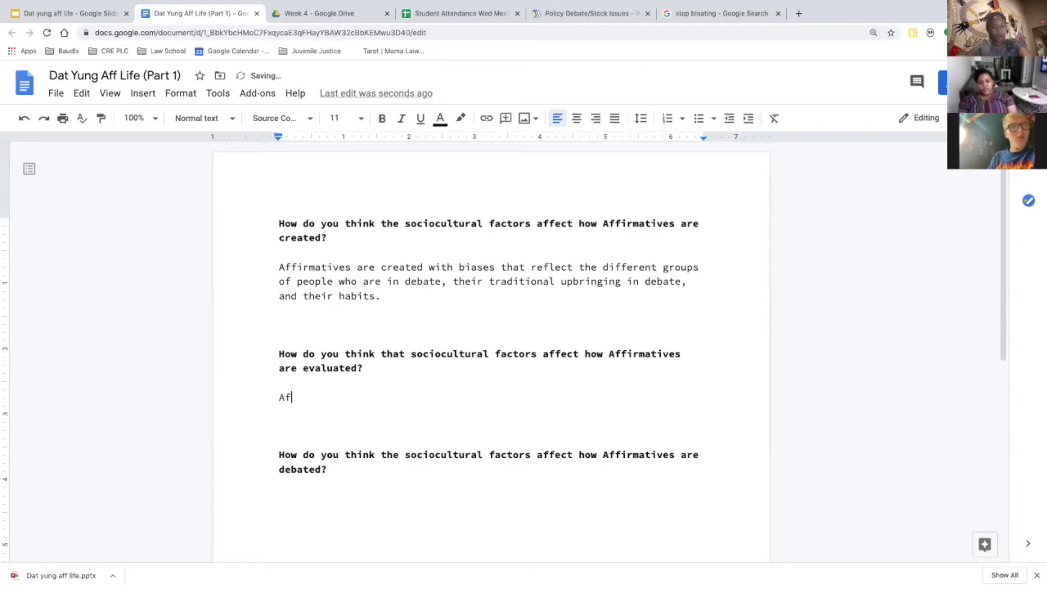
type("firmatives")
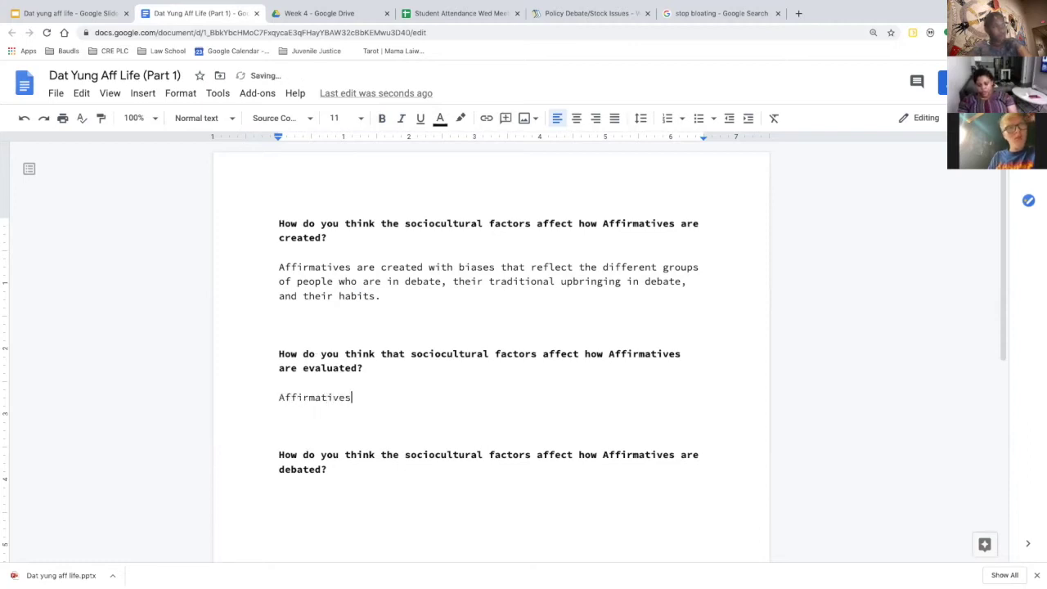
type(" are eval")
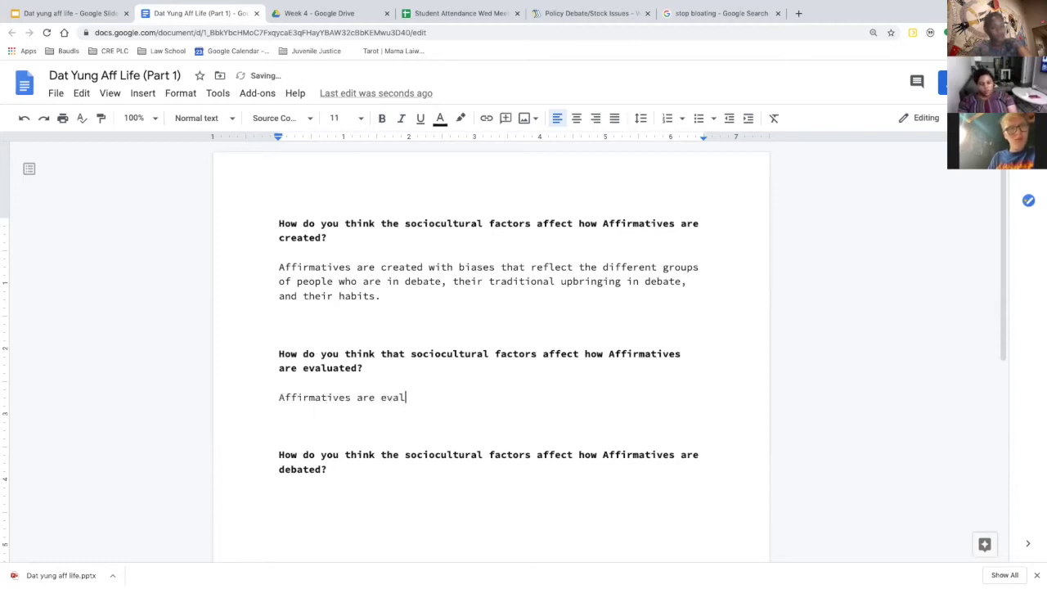
type("uated with b")
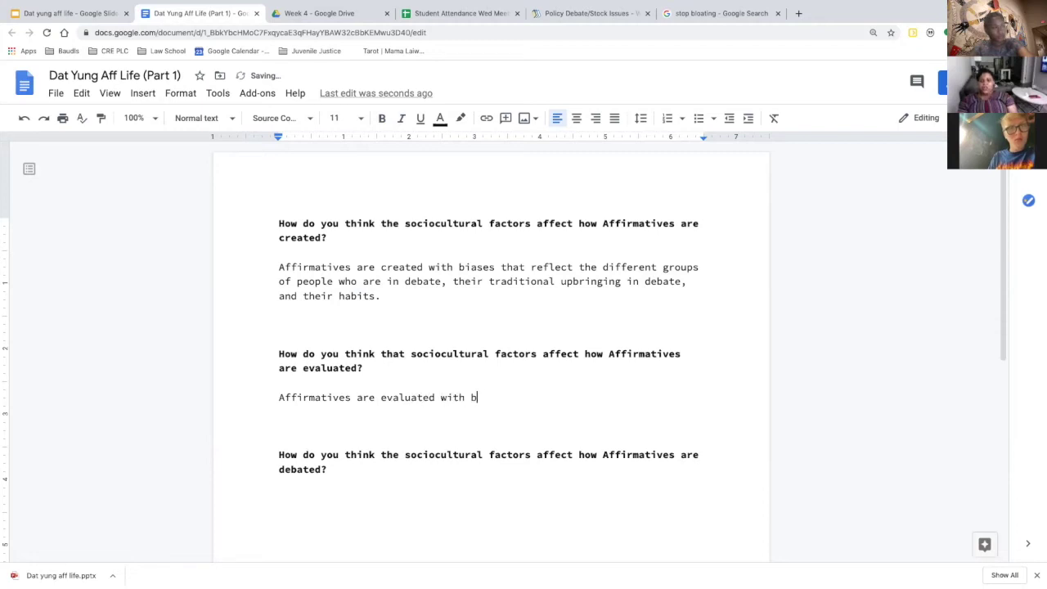
type("iases of th")
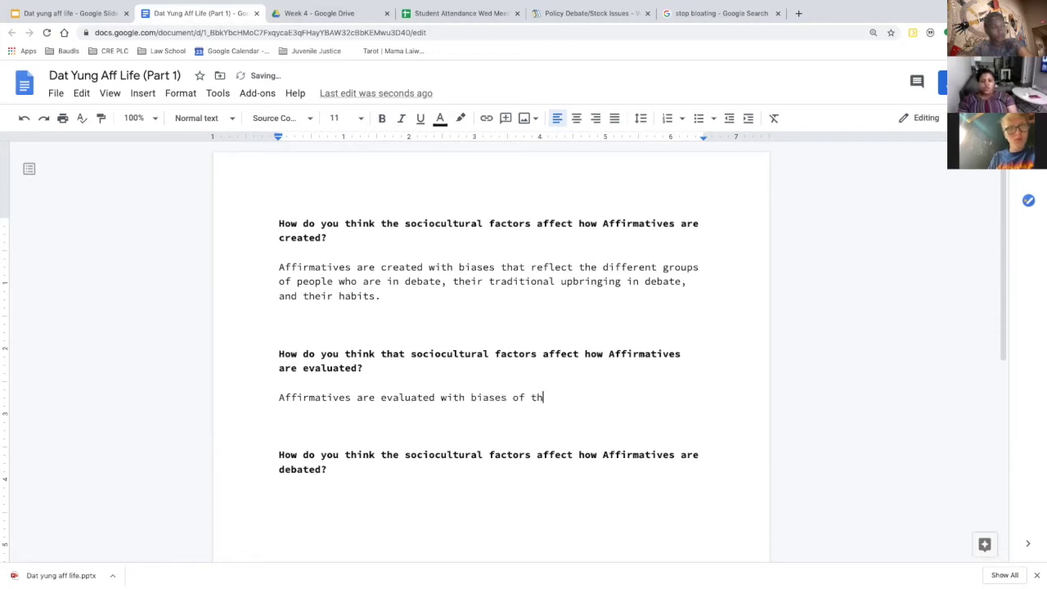
type("e ways ")
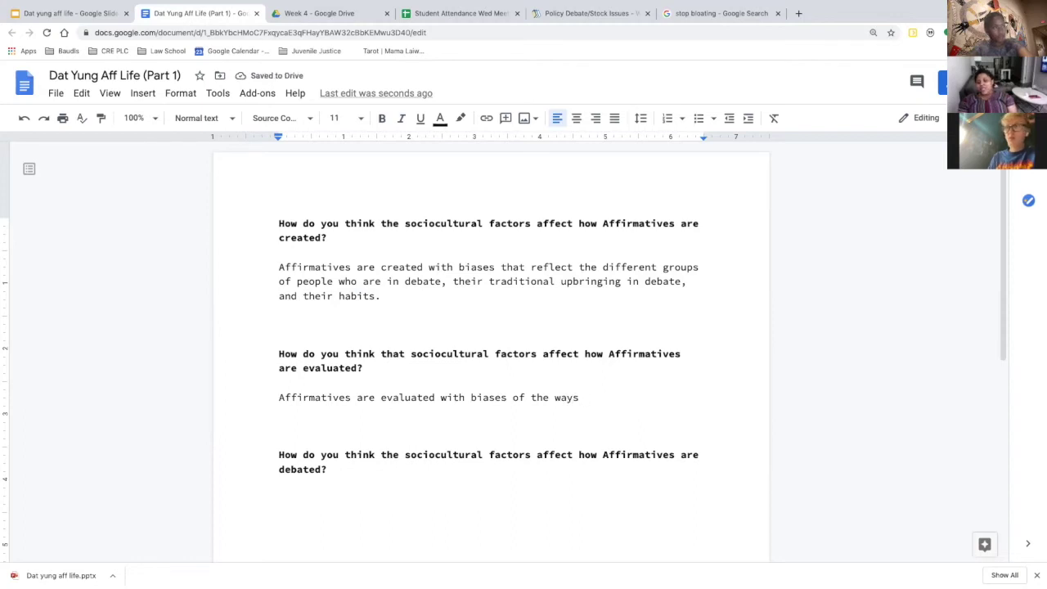
type("differet")
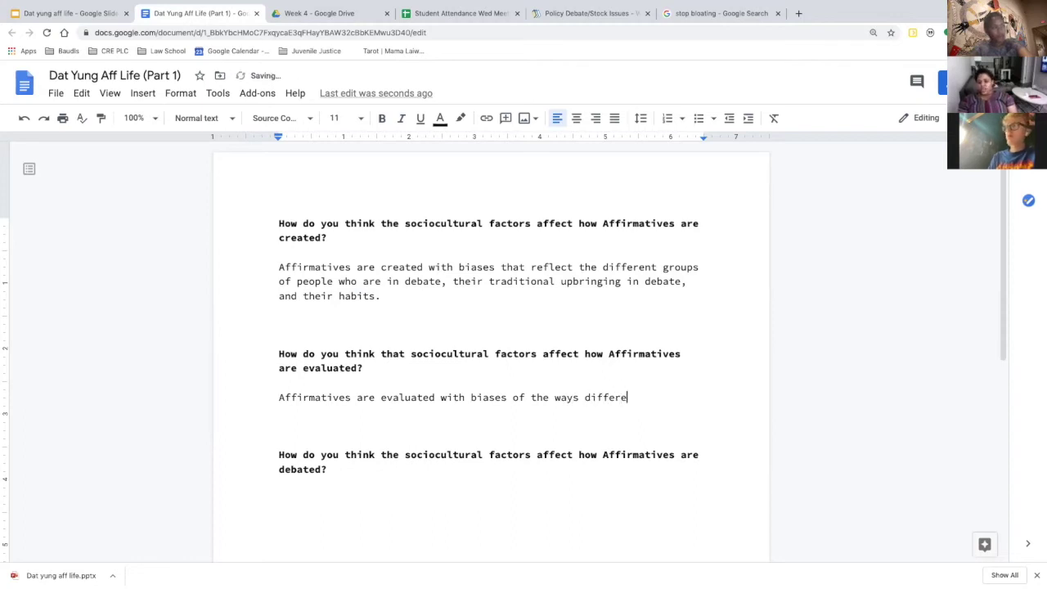
key("BackSpace")
key("BackSpace")
key("BackSpace")
key("BackSpace")
key("BackSpace")
key("BackSpace")
key("BackSpace")
key("BackSpace")
key("BackSpace")
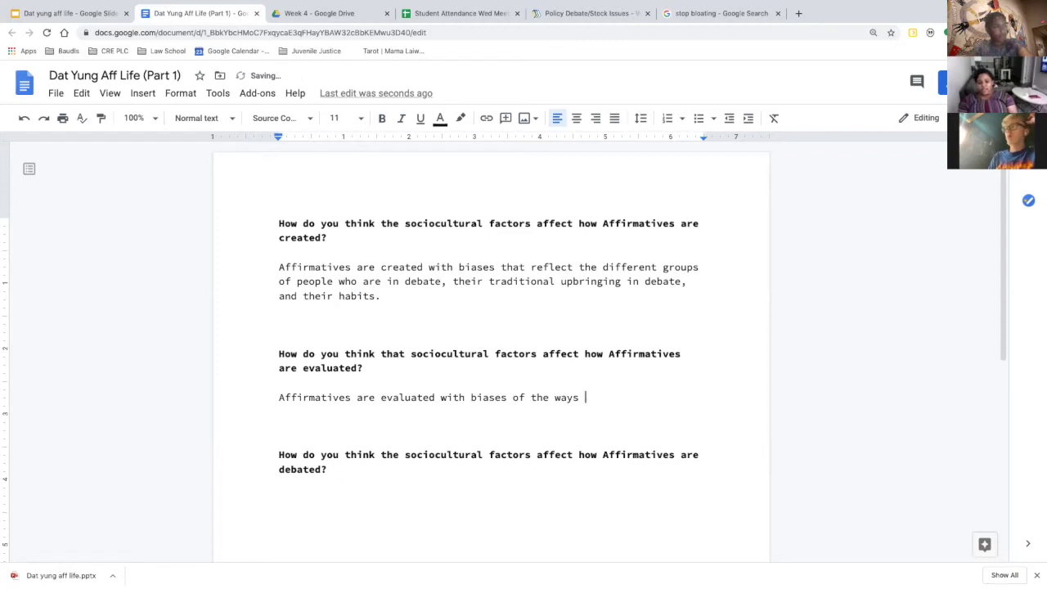
Continue the evaluation answer with "individuals are raised and the"
type("indivi")
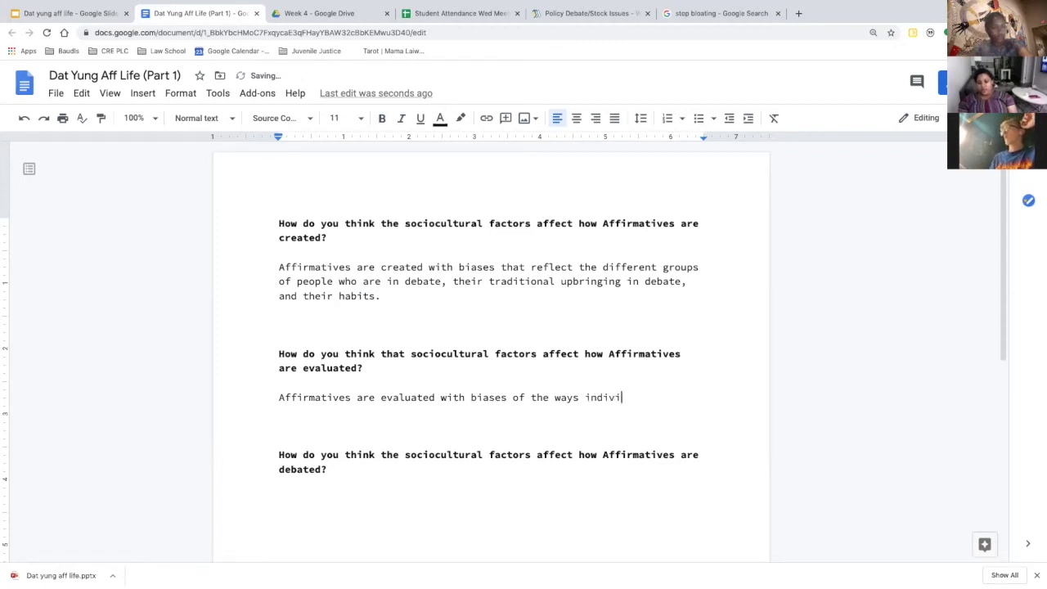
type("duals are")
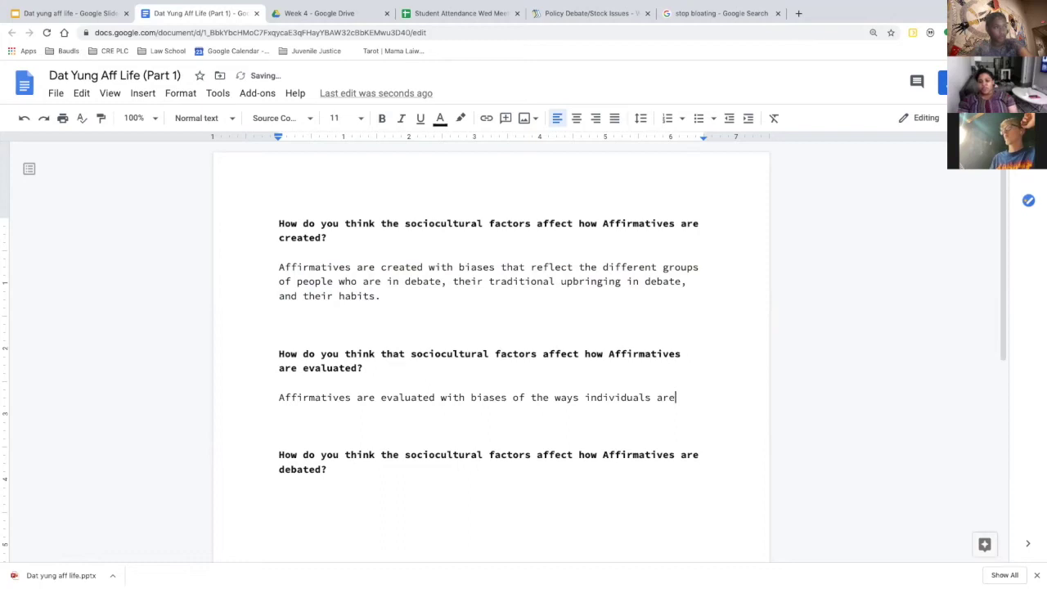
type(" raised")
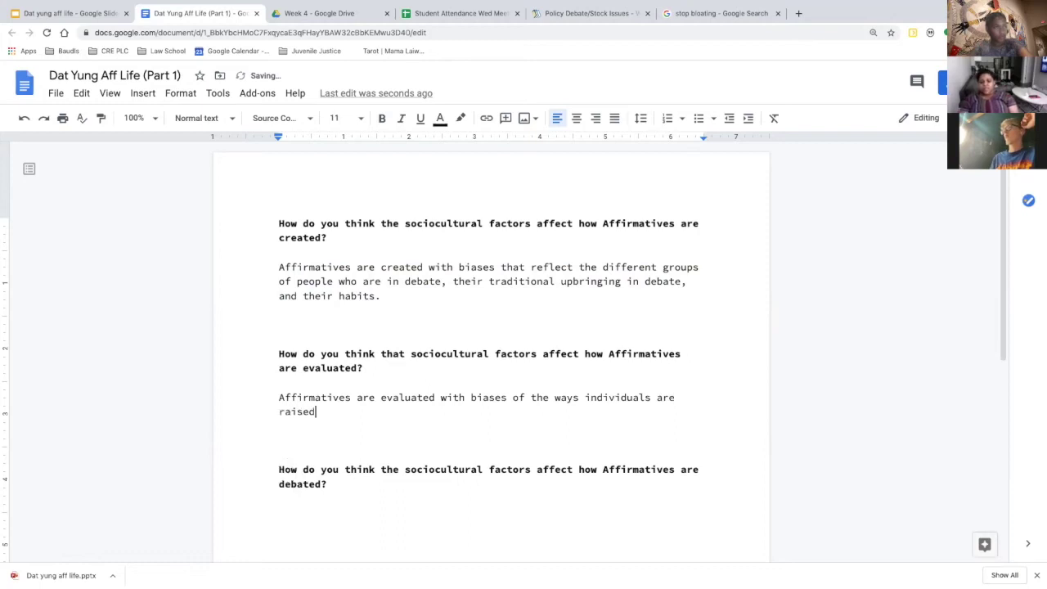
type(",")
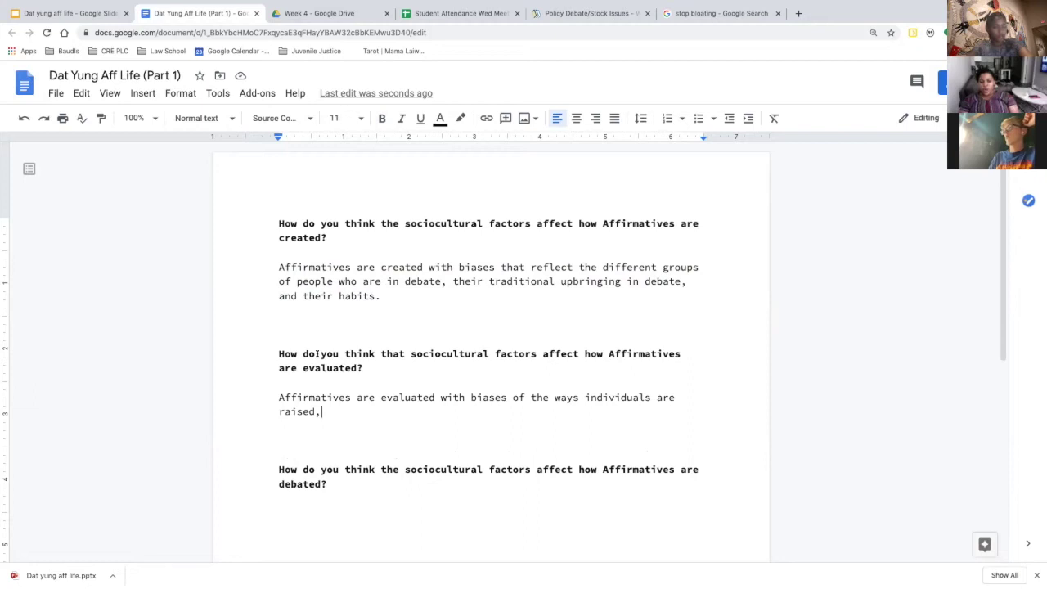
key("BackSpace")
type("and the ")
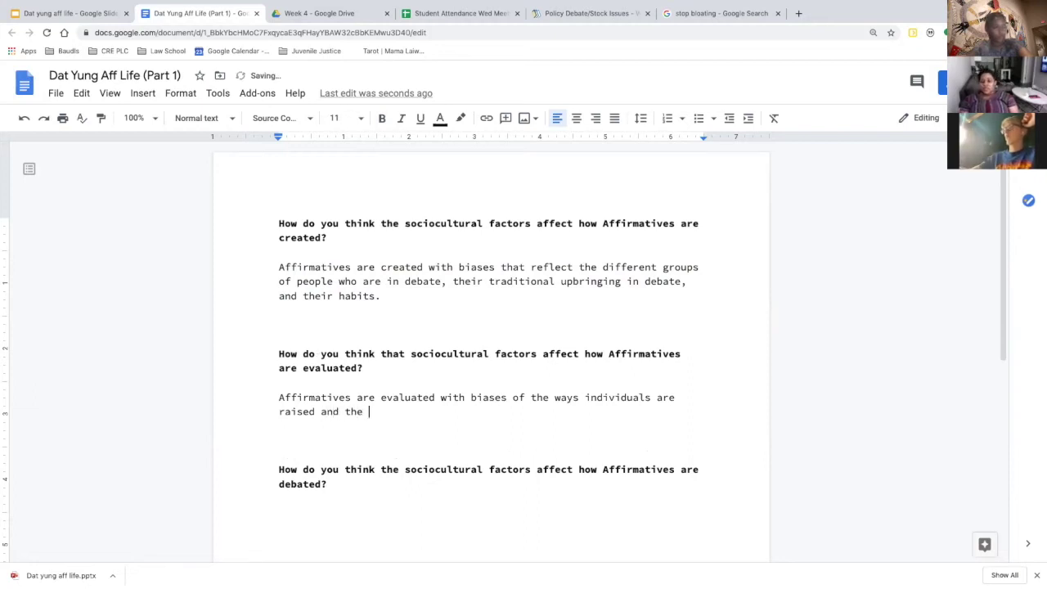
type("socio")
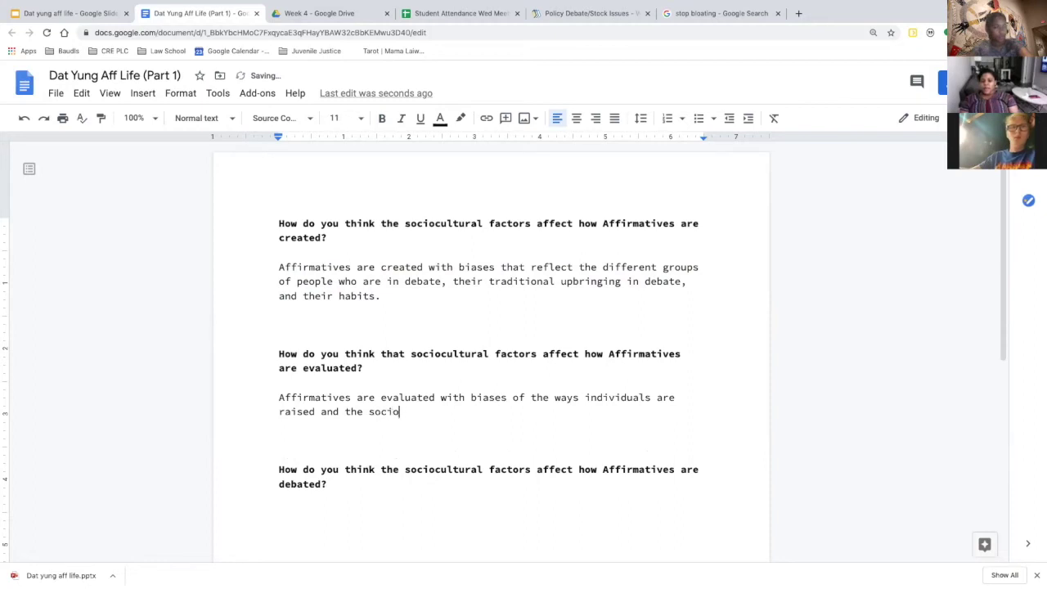
type("cult")
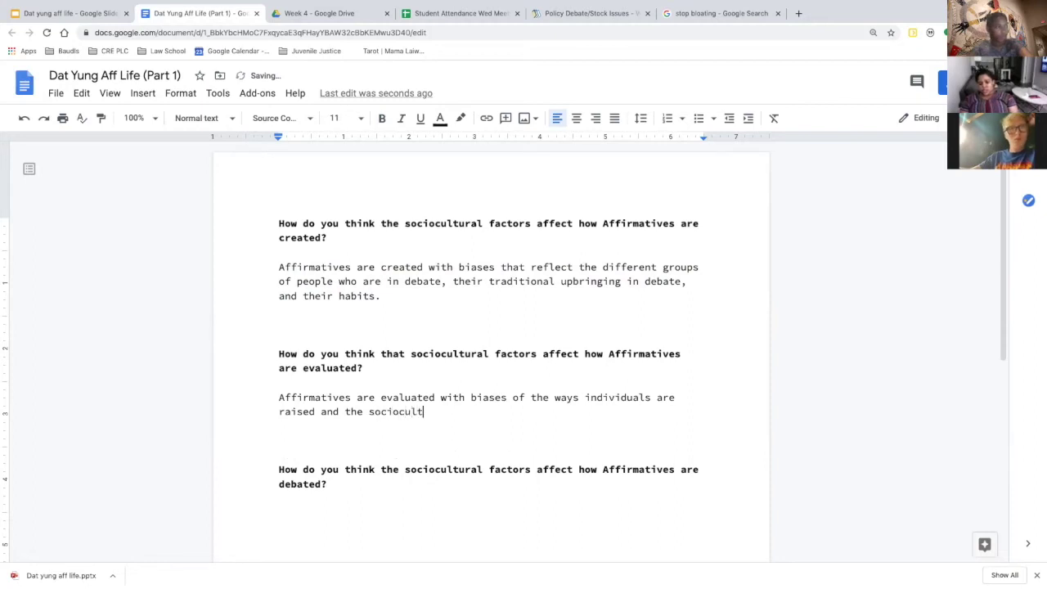
key("BackSpace")
key("BackSpace")
key("BackSpace")
key("BackSpace")
key("BackSpace")
key("BackSpace")
key("BackSpace")
key("BackSpace")
type("socioc")
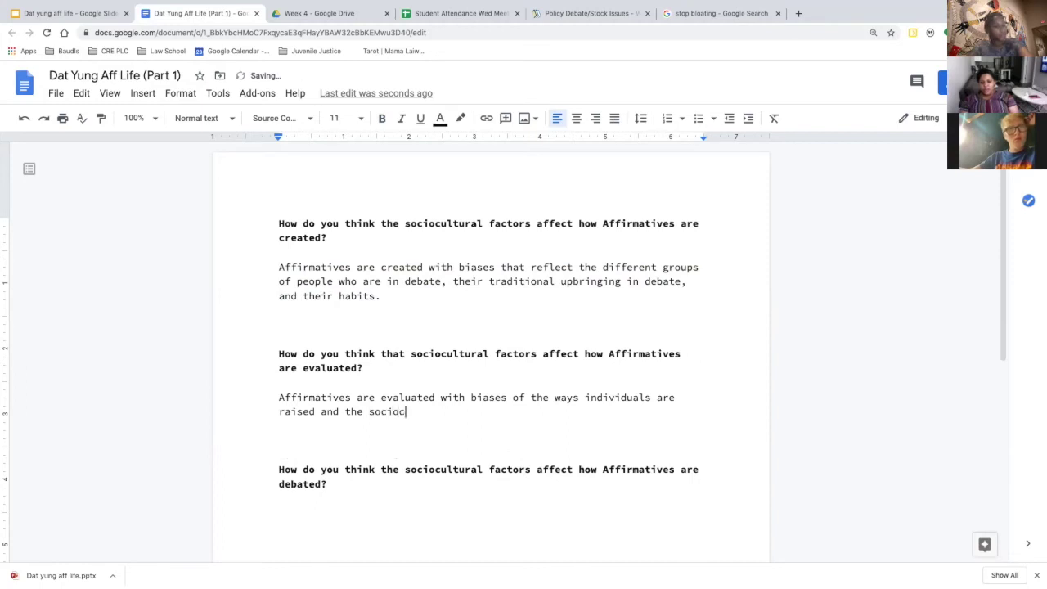
key("BackSpace")
key("BackSpace")
key("BackSpace")
key("BackSpace")
key("BackSpace")
key("BackSpace")
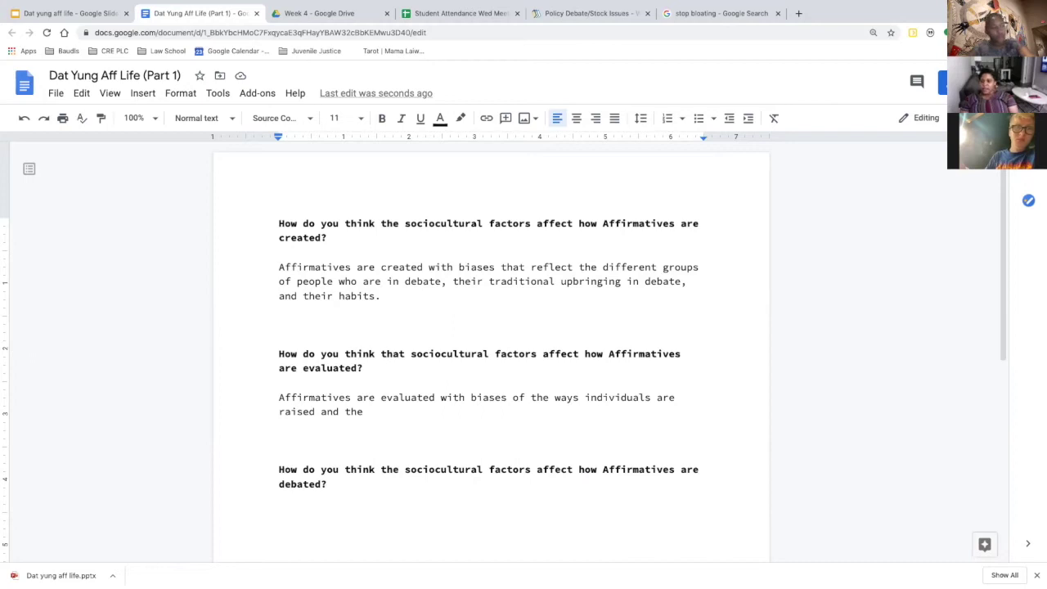
Replace "are raised and the" in the evaluation answer with "have been raised and"
key("BackSpace")
key("BackSpace")
key("BackSpace")
key("BackSpace")
key("BackSpace")
key("BackSpace")
key("BackSpace")
key("BackSpace")
key("BackSpace")
key("BackSpace")
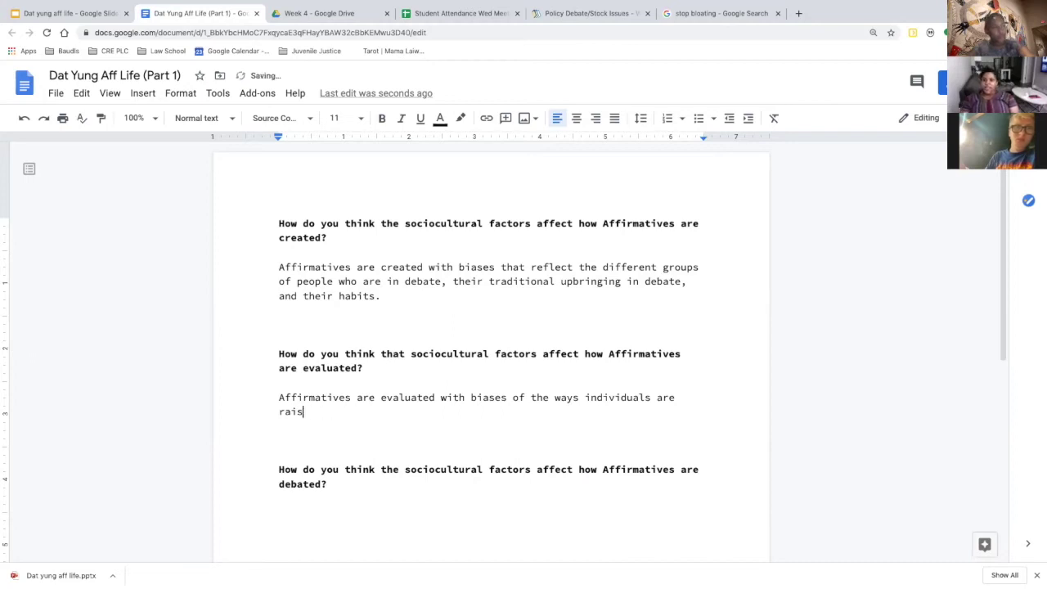
key("BackSpace")
key("BackSpace")
key("BackSpace")
key("BackSpace")
key("BackSpace")
key("BackSpace")
key("BackSpace")
key("BackSpace")
type("have been raised and")
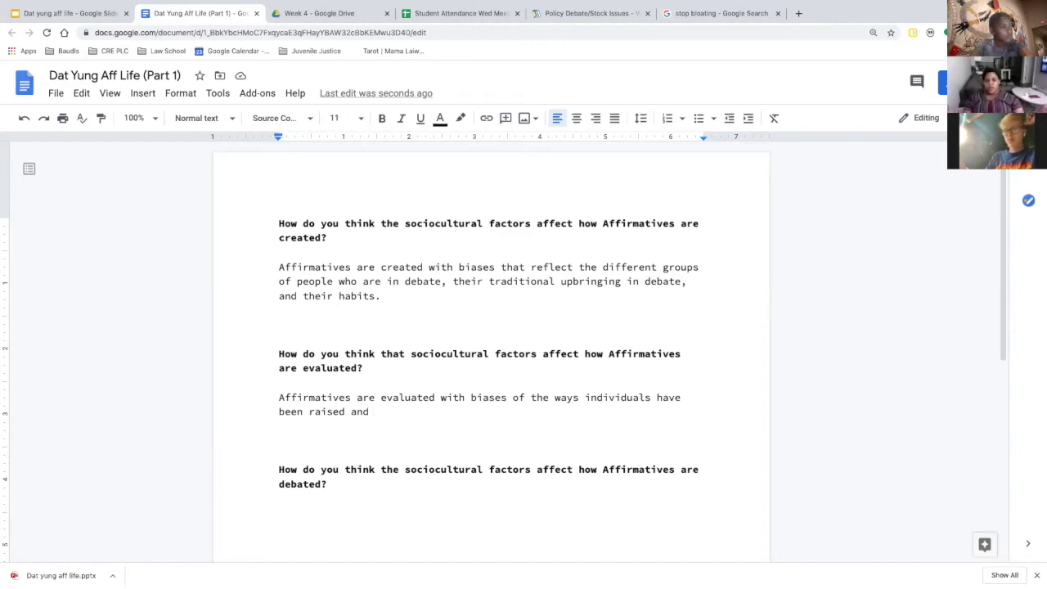
Extend the evaluation answer with "the values that they acquire because of their"
type("the values that they ")
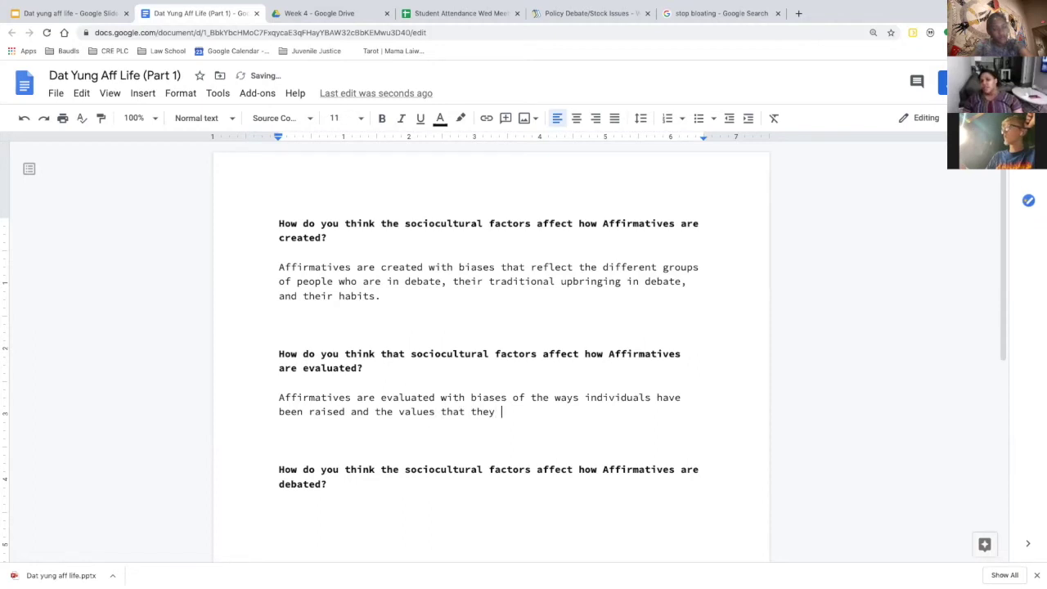
type("acquire ")
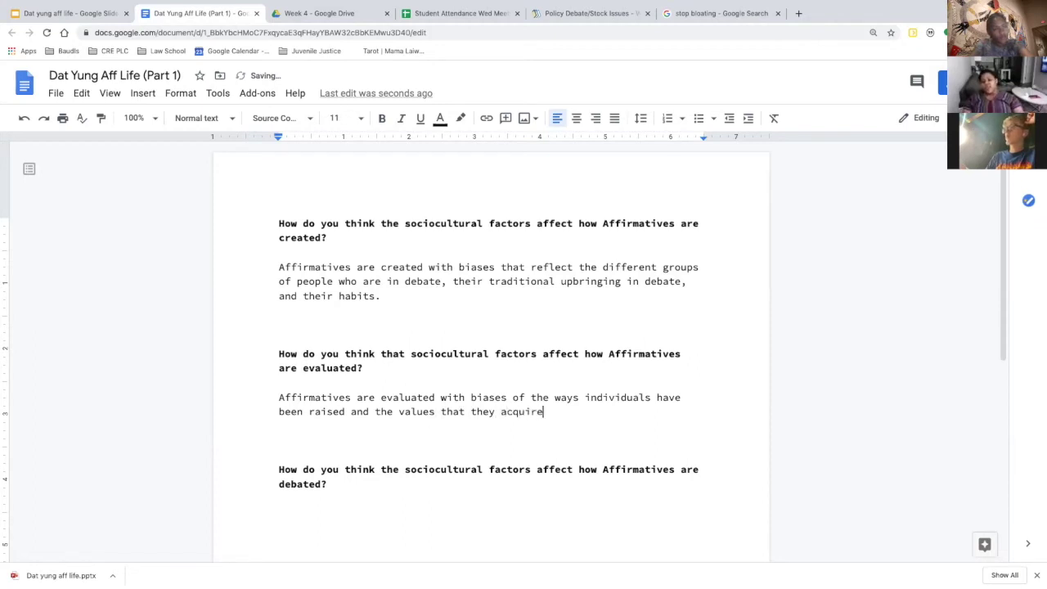
type("because of their nup")
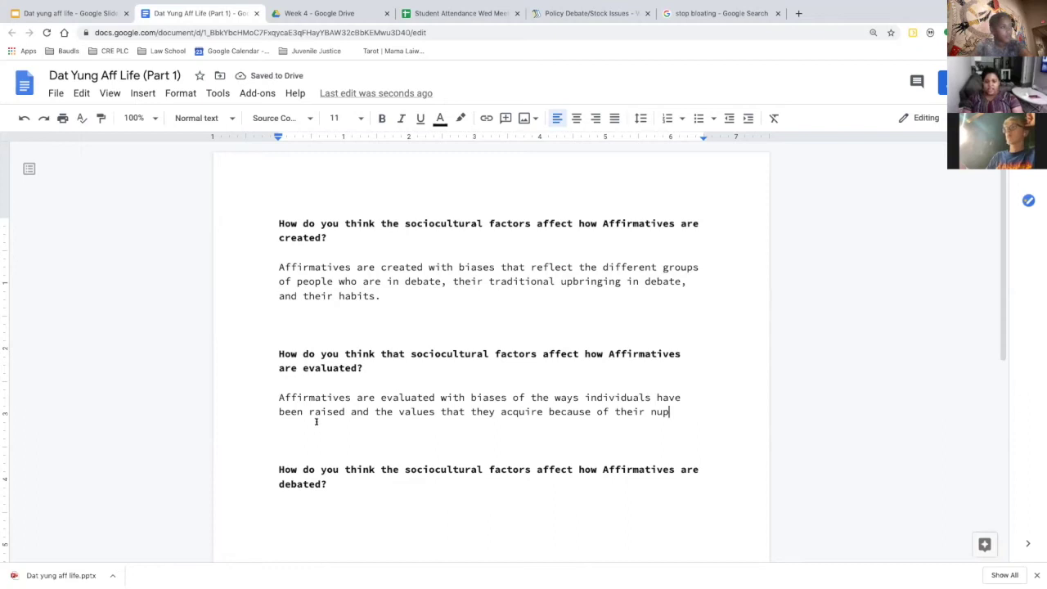
key("BackSpace")
key("BackSpace")
key("BackSpace")
Finish the evaluation answer's sentence with "upbringing in life and debate."
type("upbringing")
key("BackSpace")
key("BackSpace")
key("BackSpace")
key("BackSpace")
key("BackSpace")
key("BackSpace")
key("BackSpace")
key("BackSpace")
type("br")
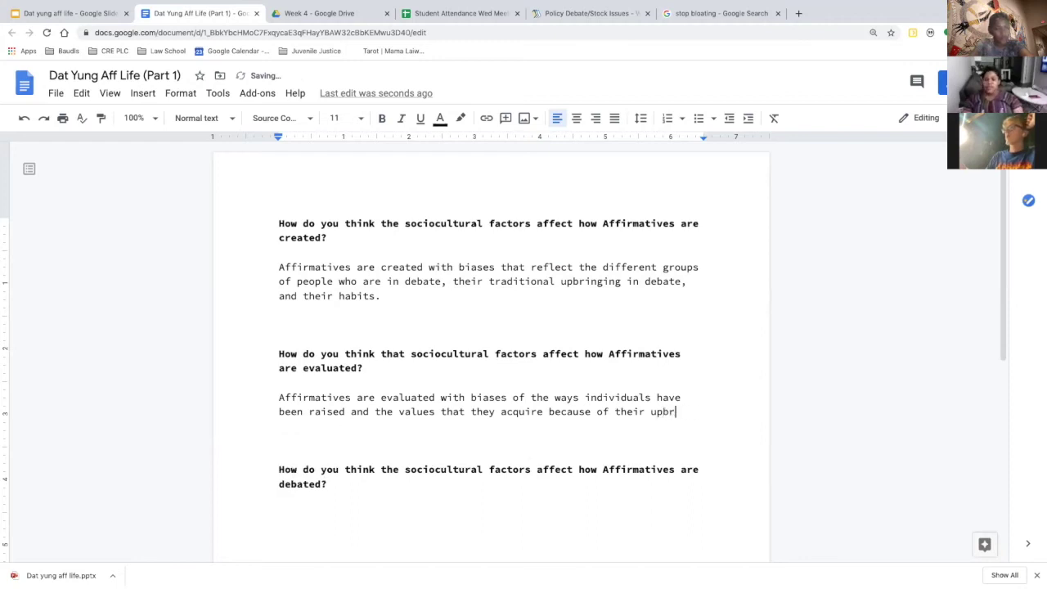
type("inging in life band")
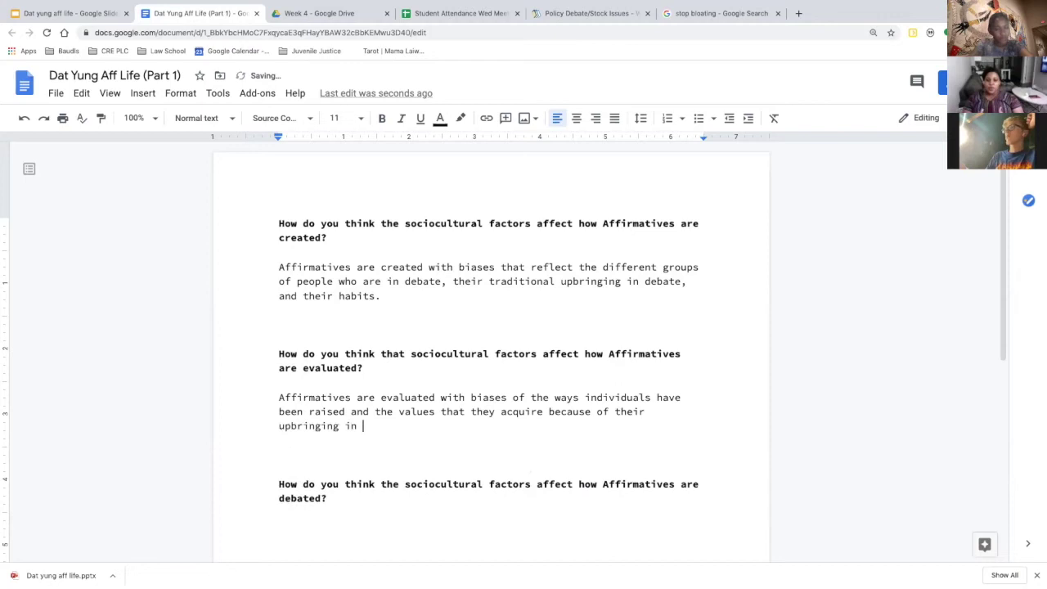
key("BackSpace")
key("BackSpace")
key("BackSpace")
key("BackSpace")
type("and debate.")
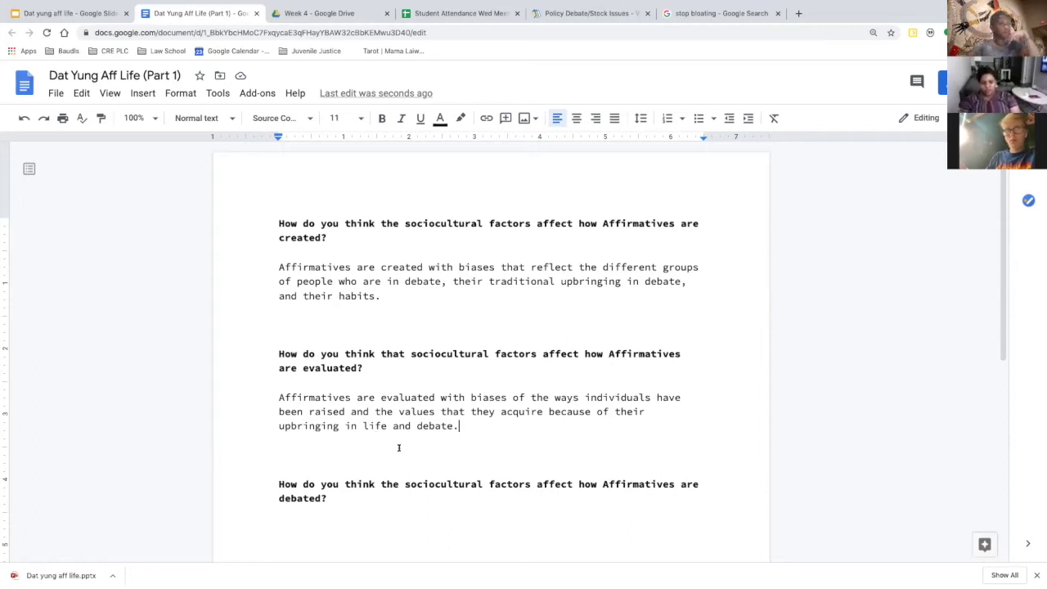
Remove one blank line between the evaluation answer and the question on how Affirmatives are debated
left_click(352, 466)
left_click(306, 435)
key("BackSpace")
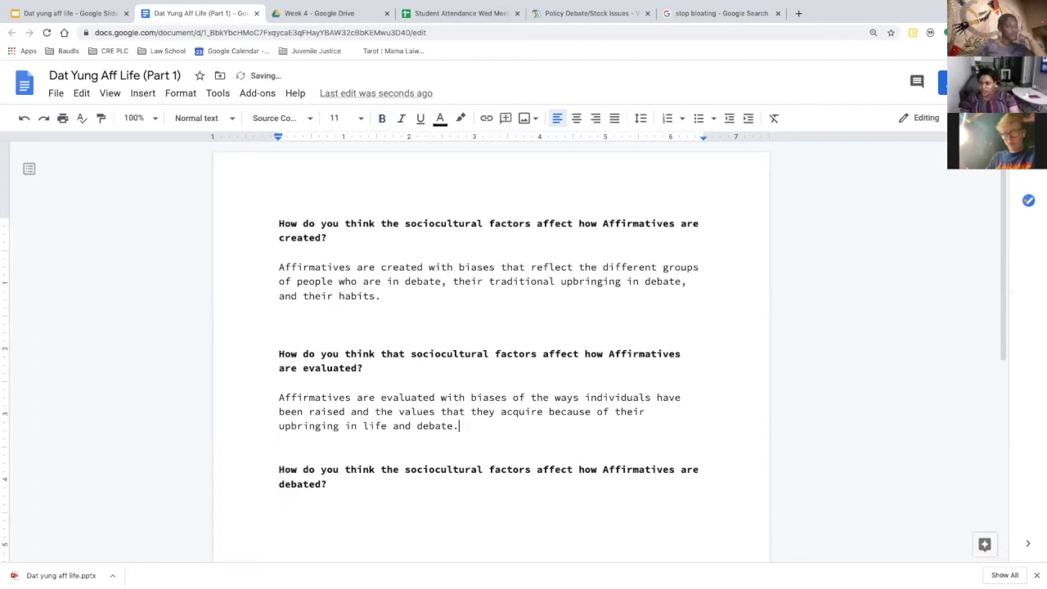
Insert "by judges and debaters" after "Affirmatives are evaluated" in the second answer
mouse_move(456, 4)
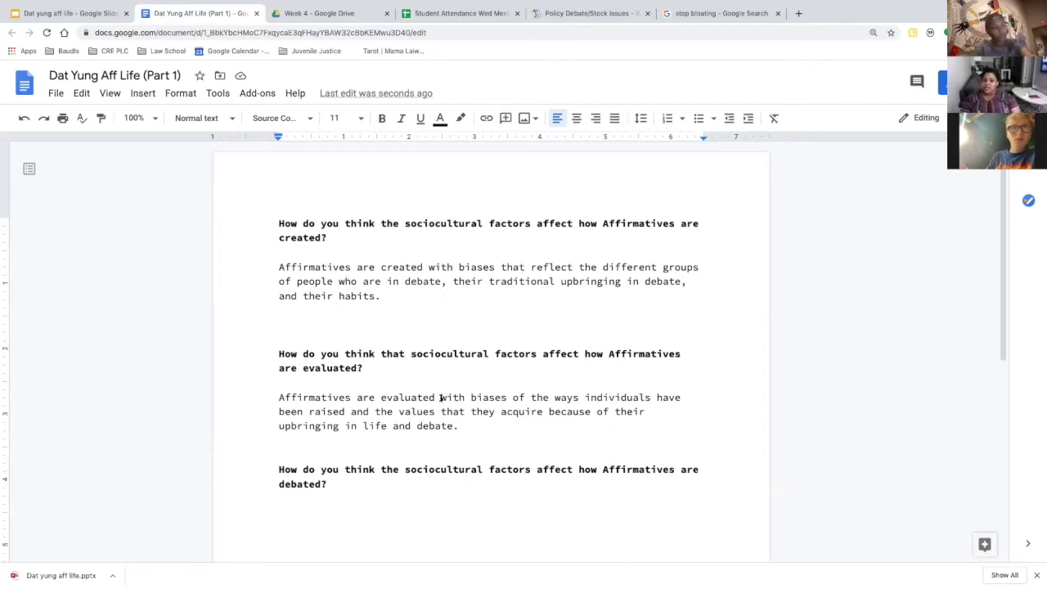
left_click(441, 398)
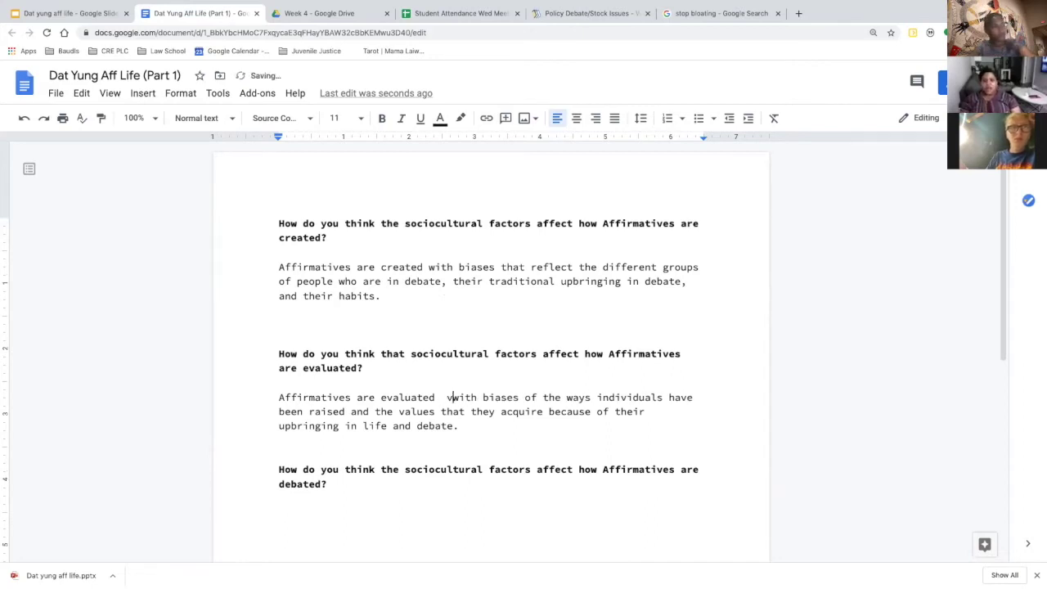
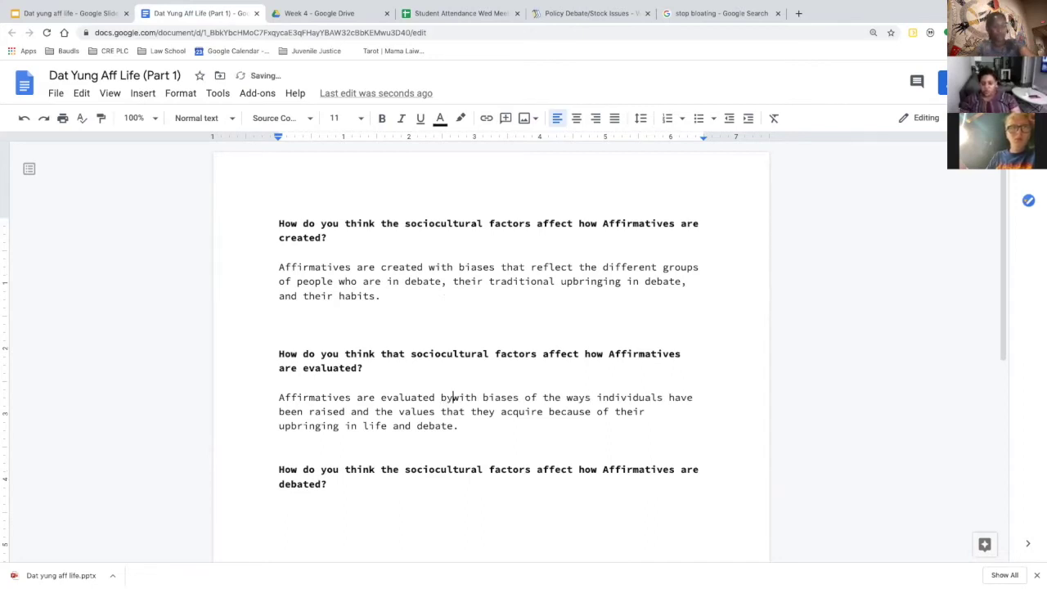
type("a")
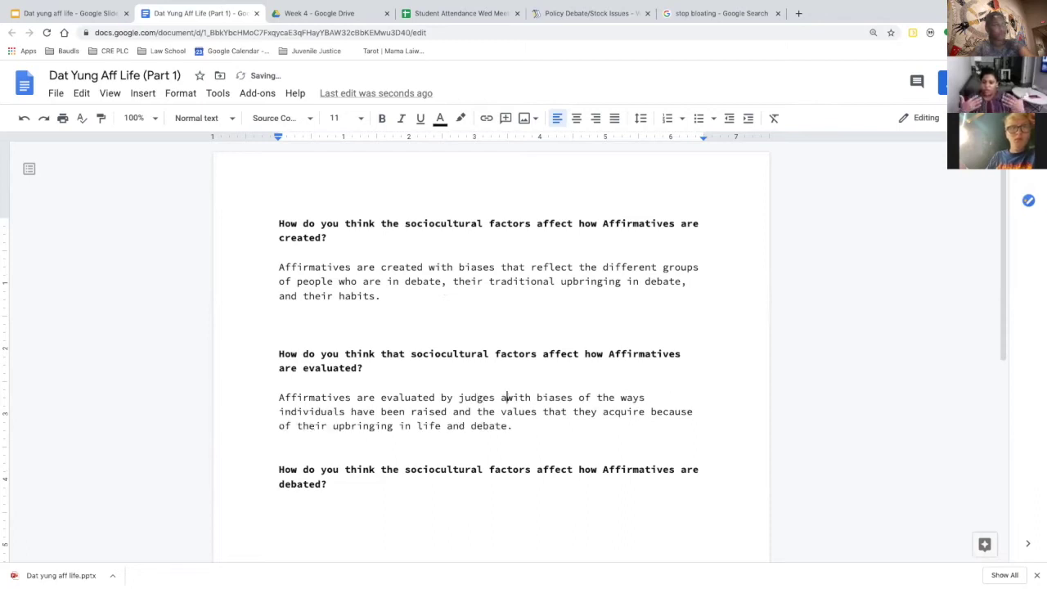
type("nd cr")
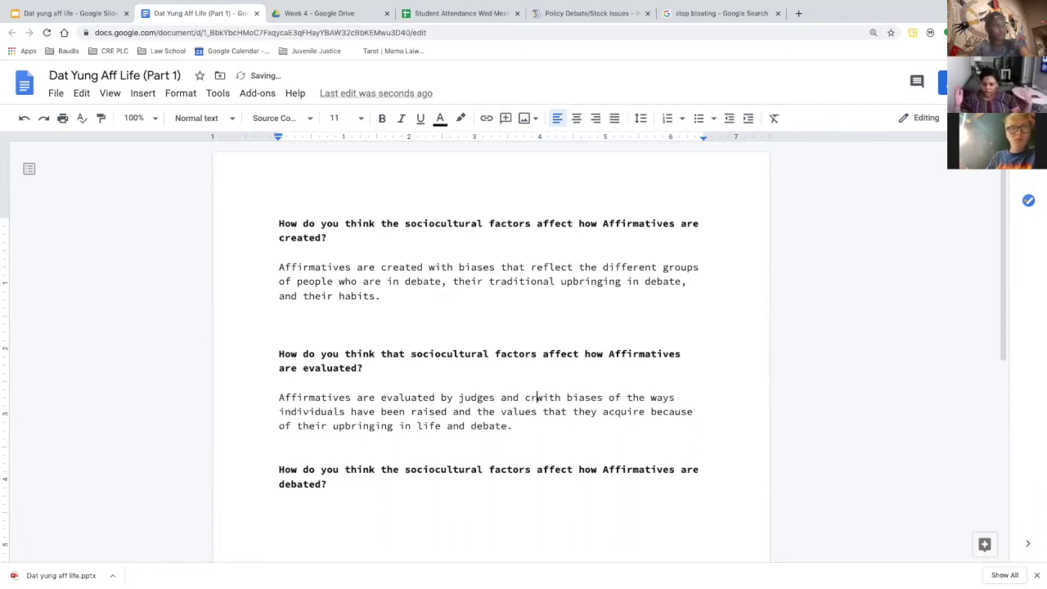
key("BackSpace")
key("BackSpace")
type("deba")
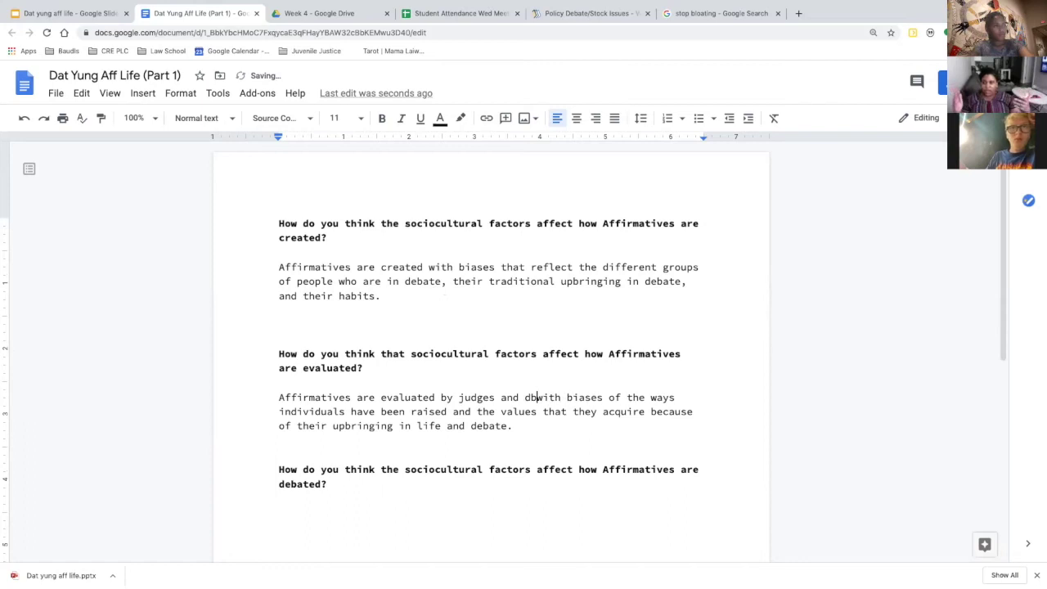
type("ters")
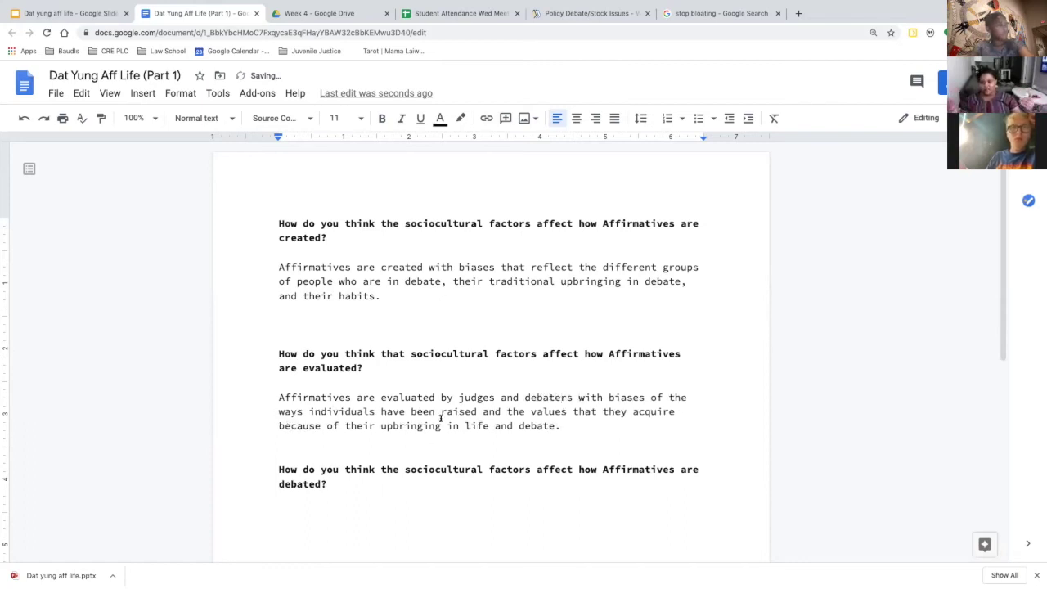
Insert "by debaters (and coaches!)" after "Affirmatives are created" in the first answer
left_click(425, 267)
type("by ")
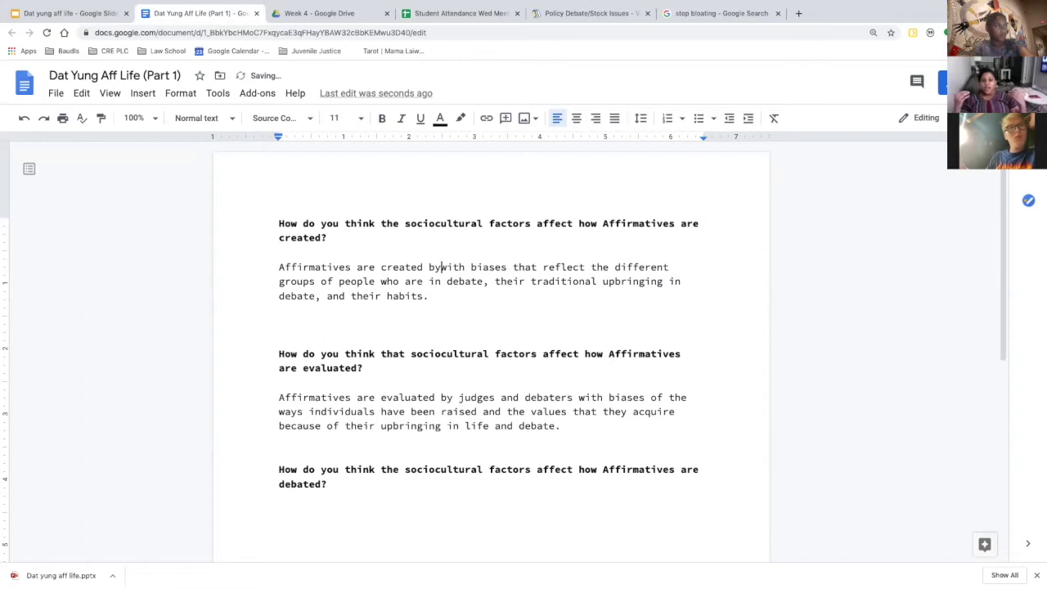
type("debaters and coaches")
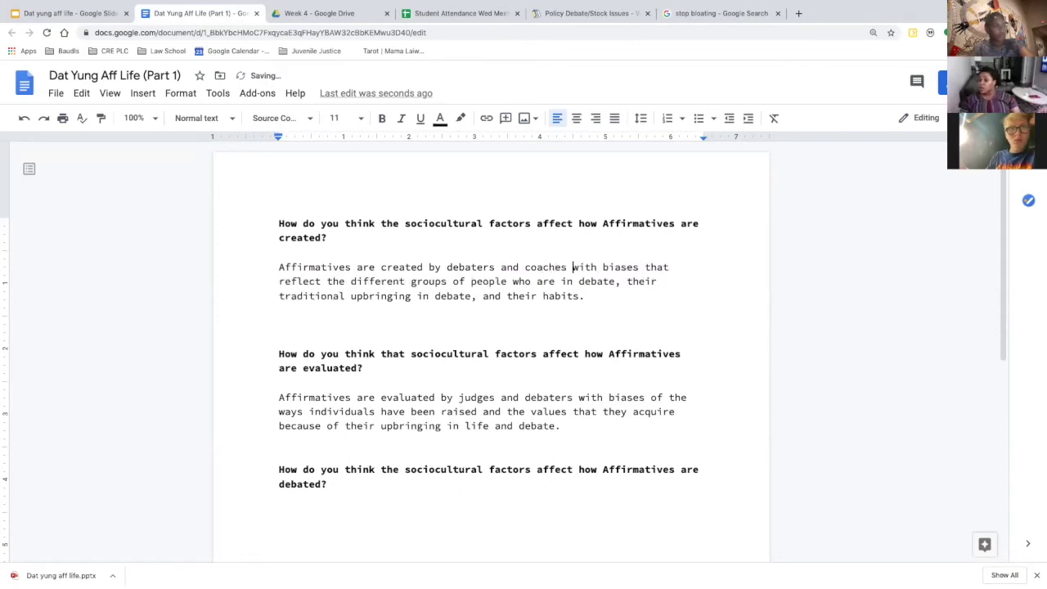
key("BackSpace")
type("!)")
left_click(500, 267)
type("(")
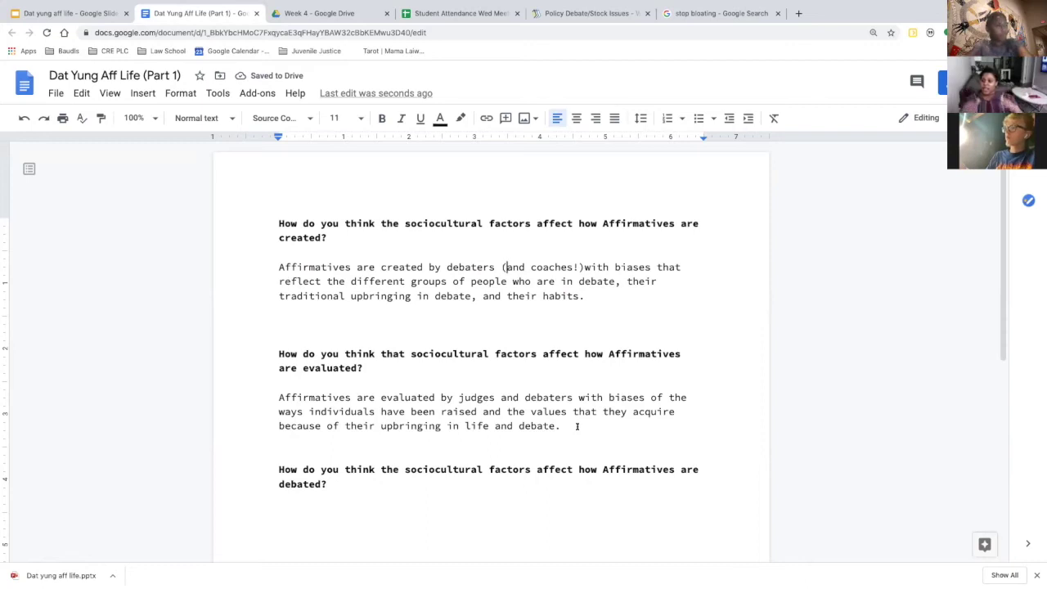
Start a new sentence at the end of the evaluation answer with "Often, individuals “posture” objectivity or"
left_click(577, 424)
type("O")
key("BackSpace")
type("Oftentim")
key("BackSpace")
type(", ")
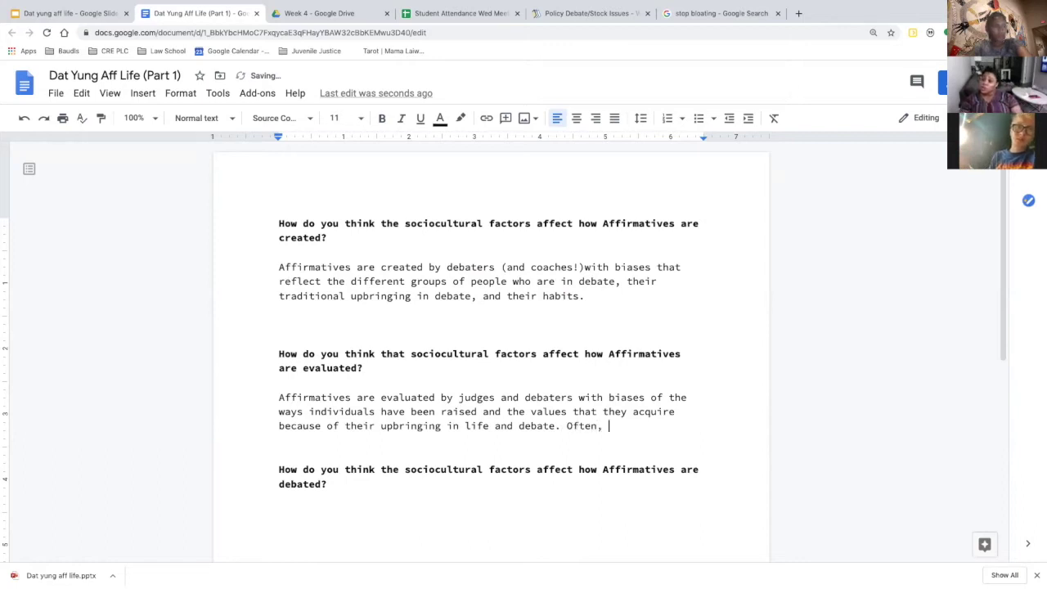
type("individuals")
type(" \"pos")
type("ture")
type("\"  o")
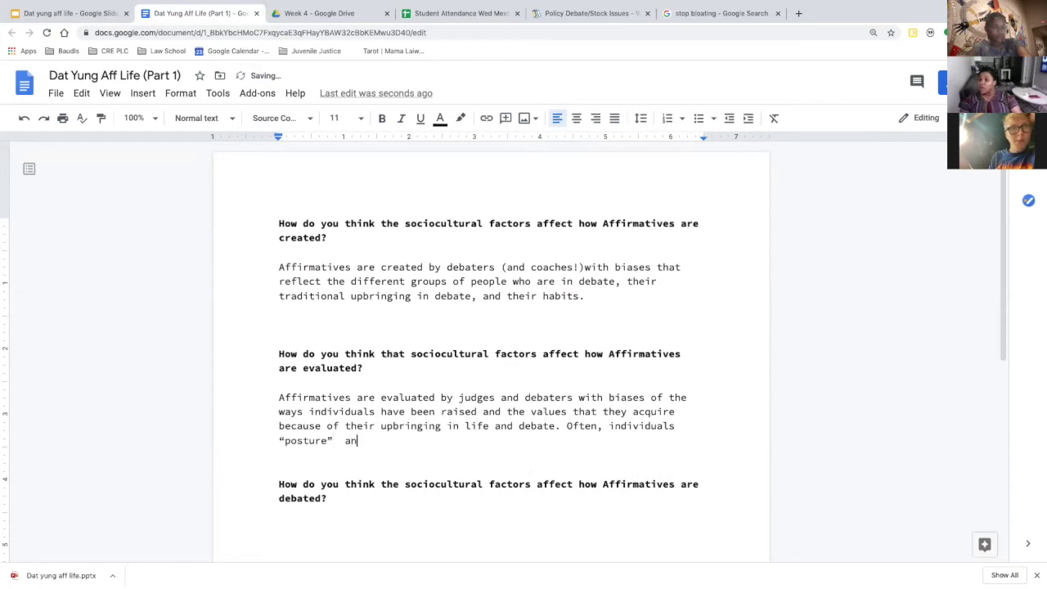
key("BackSpace")
type("obje")
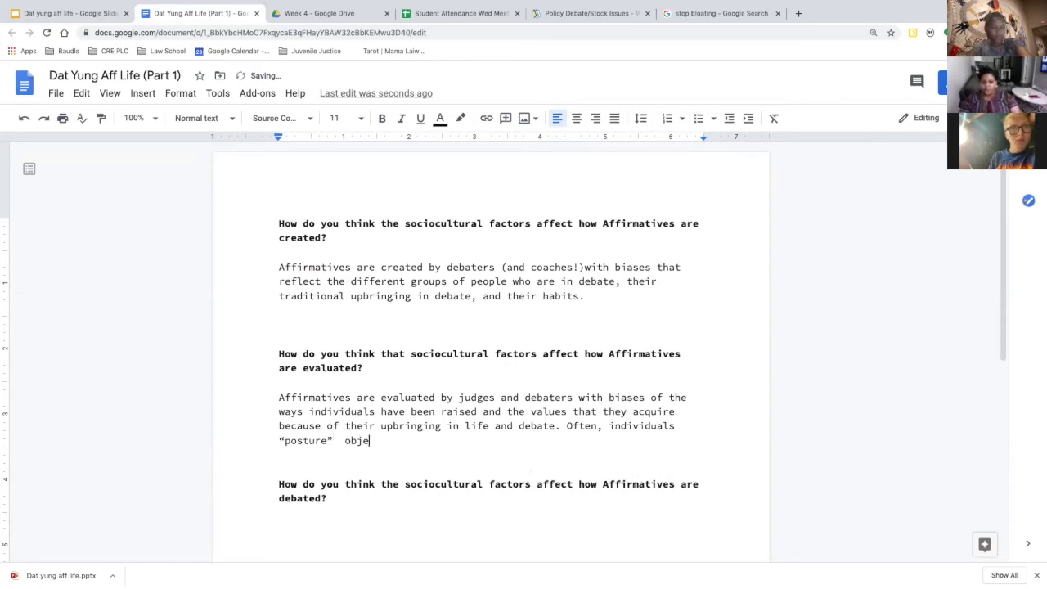
type("ctivity or tabul")
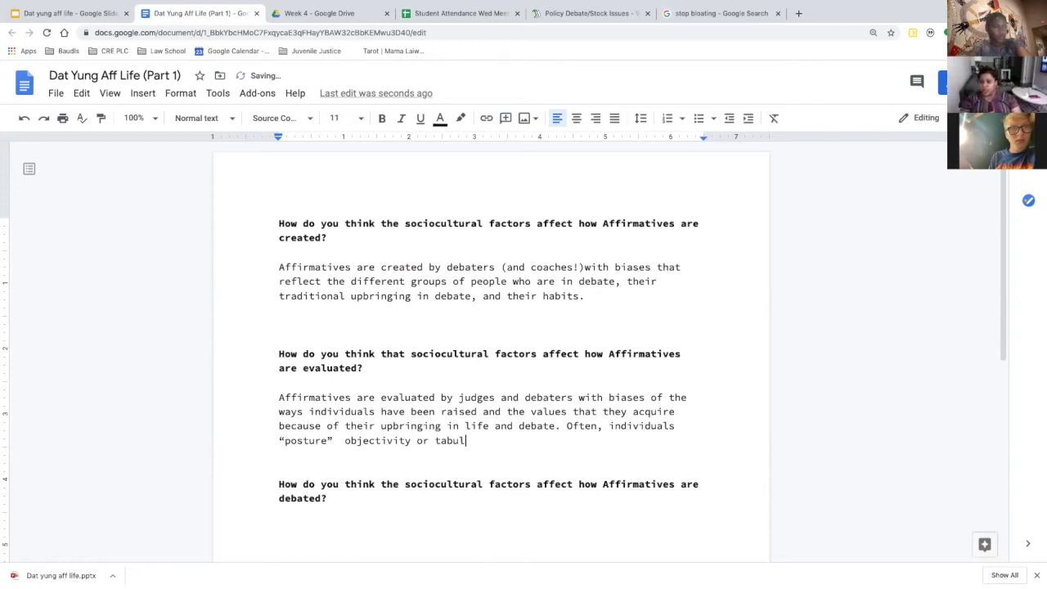
Add "tabula rasa" in quotation marks after "objectivity or" in the evaluation answer
key("BackSpace")
key("BackSpace")
key("BackSpace")
key("BackSpace")
key("BackSpace")
type("\"ta")
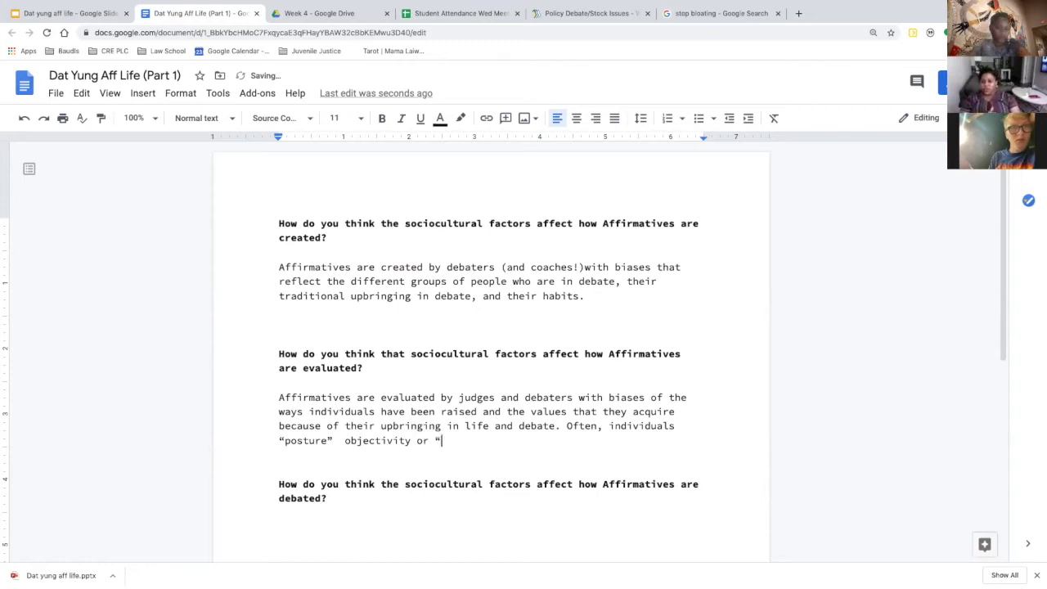
type("bula r")
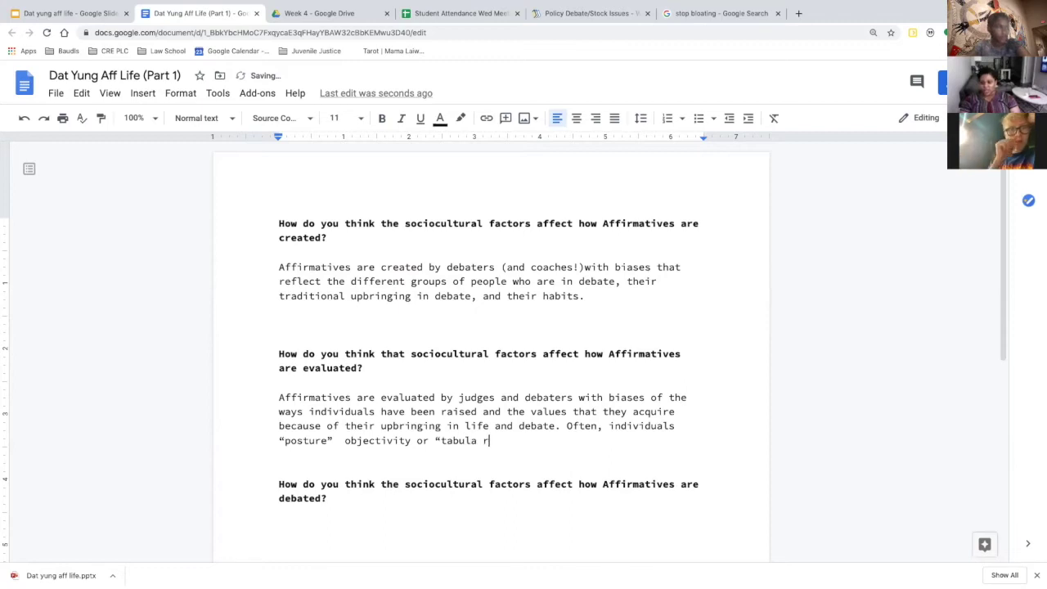
type("asa")
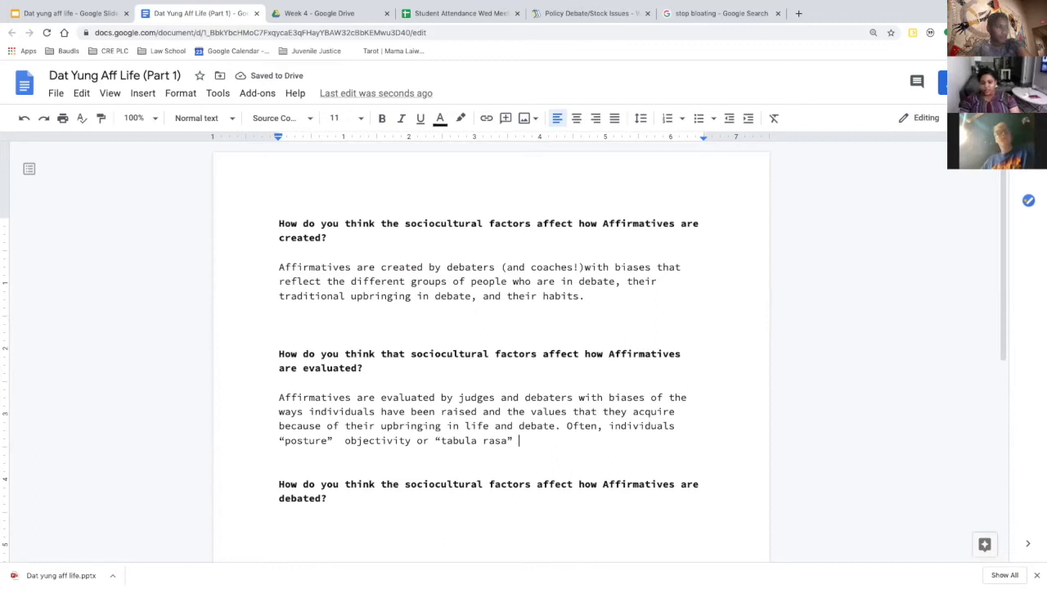
Remove the quotation marks around the word posture in the evaluation answer
left_click(330, 436)
key("BackSpace")
left_click(281, 435)
key("BackSpace")
Finish the evaluation answer with "but this does not reflect the reality of how the Affirmative is being evaluated."
left_click(525, 439)
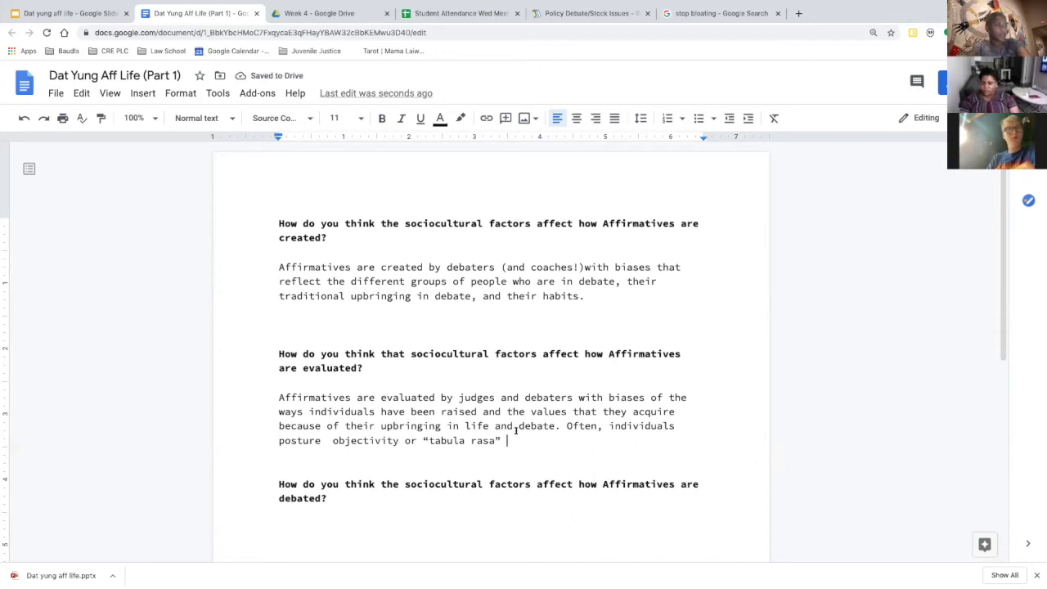
type("but this does not reflect ")
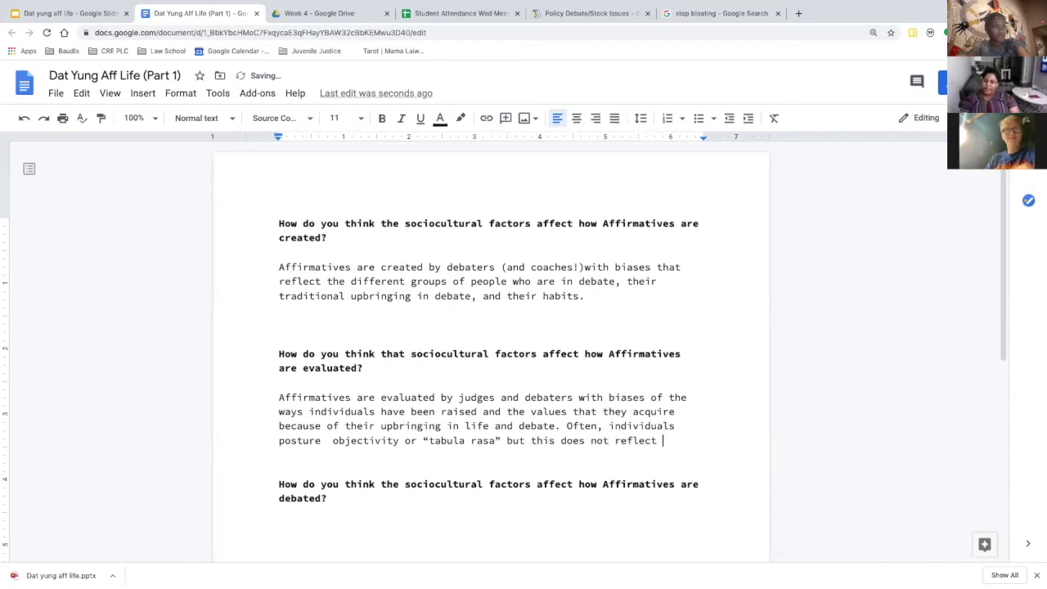
type("the reali")
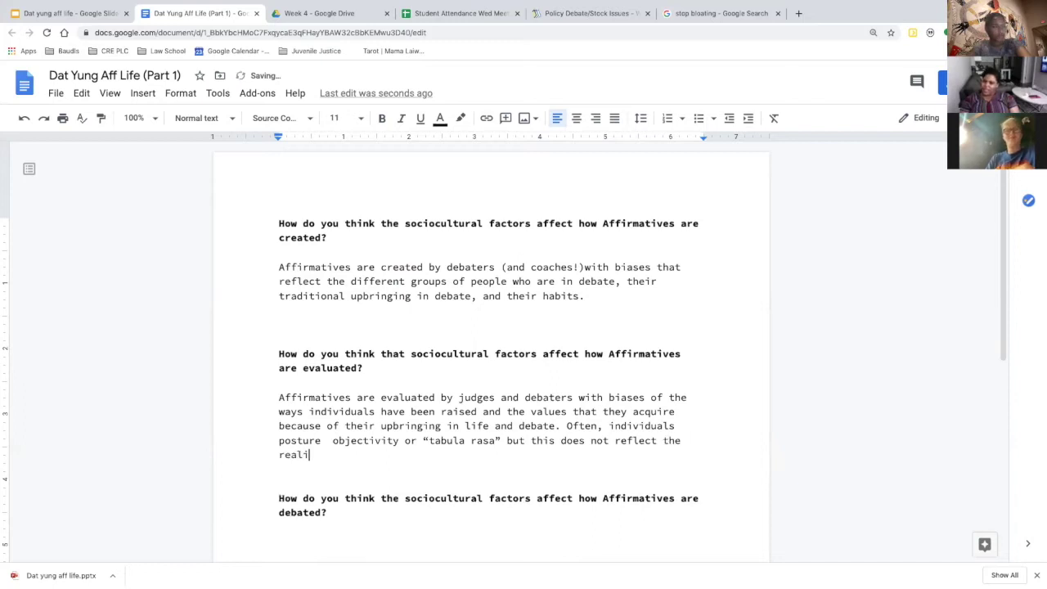
type("ty of how the Ad")
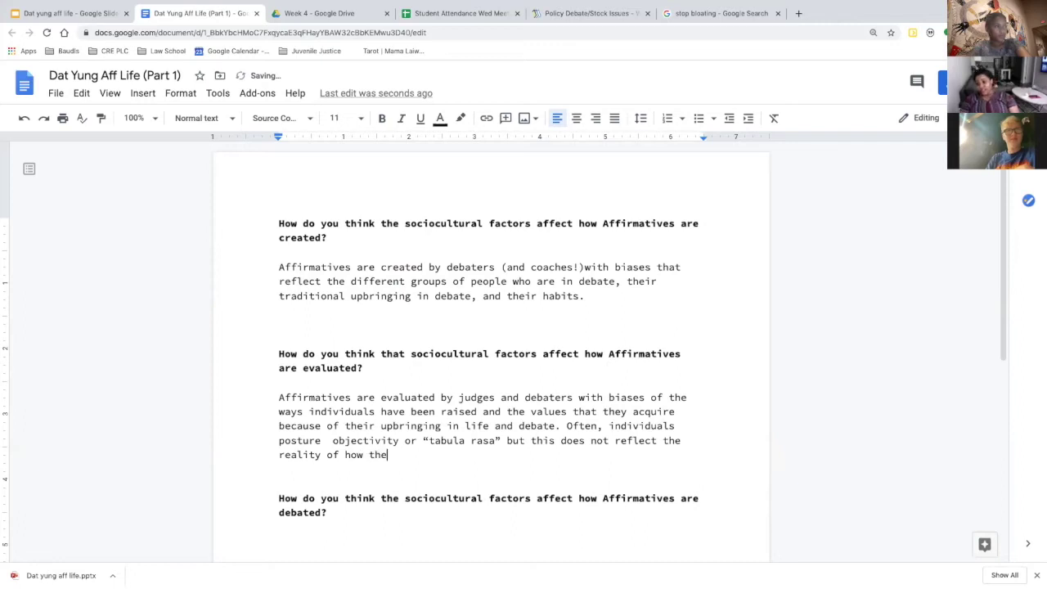
key("BackSpace")
key("BackSpace")
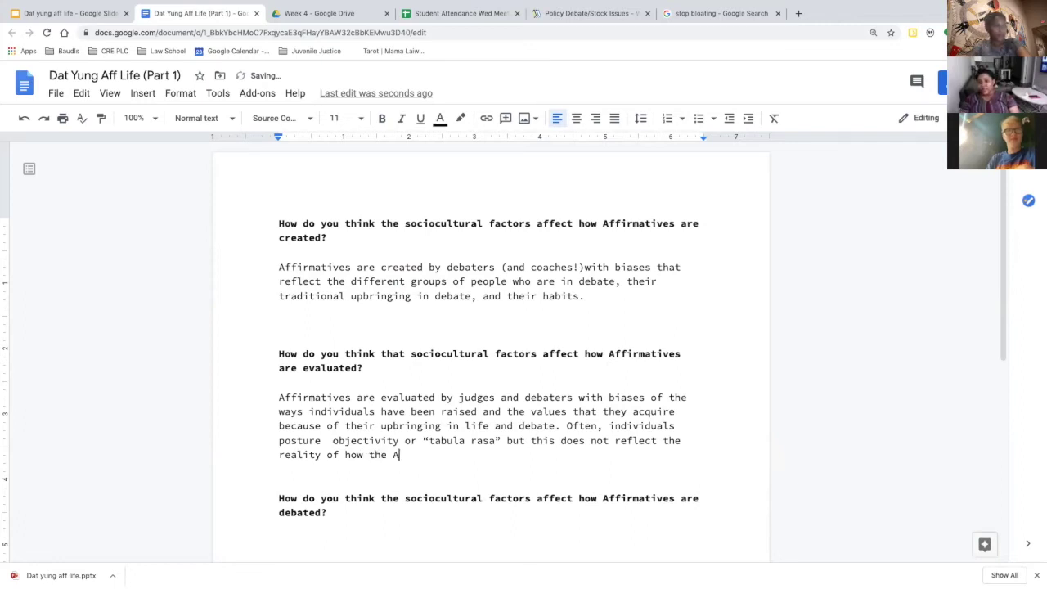
type("Affirmative is being e")
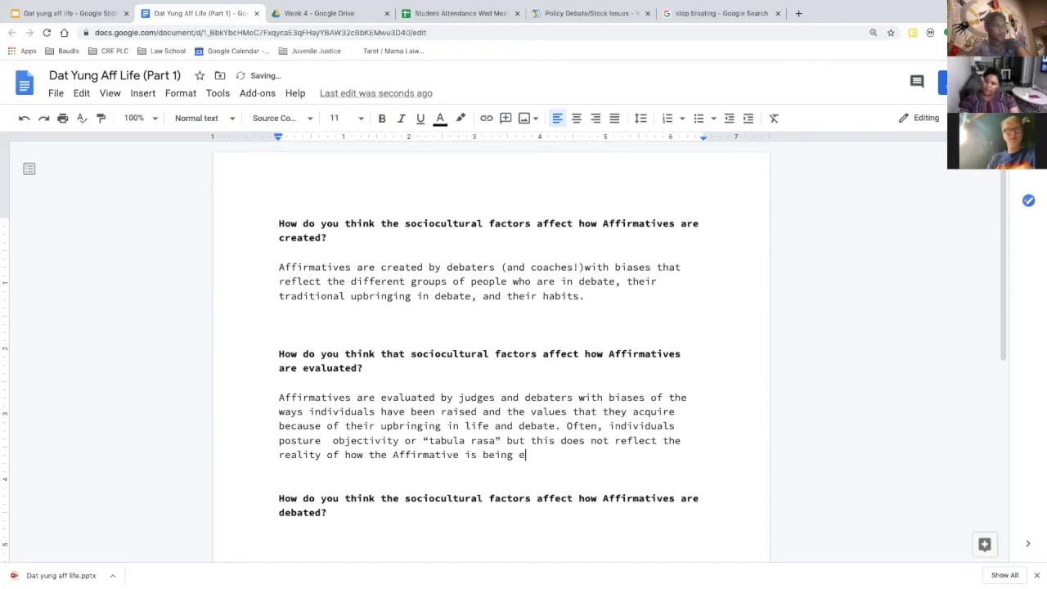
type("valuated.")
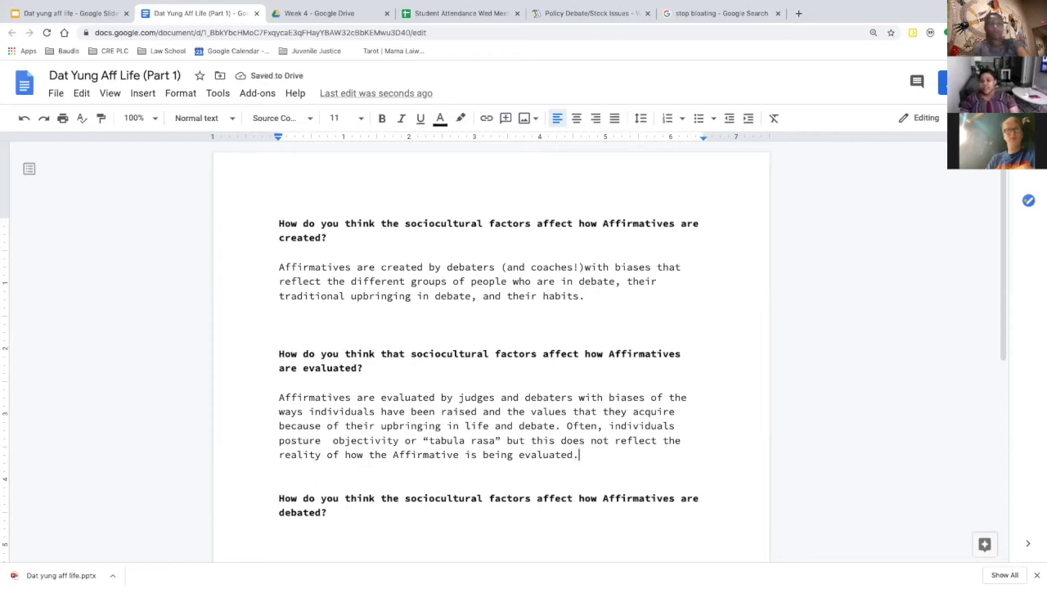
Review the two written answers and the remaining questions on how Affirmatives are debated and defeated
scroll(490, 351, "down", 1)
scroll(491, 351, "up", 1)
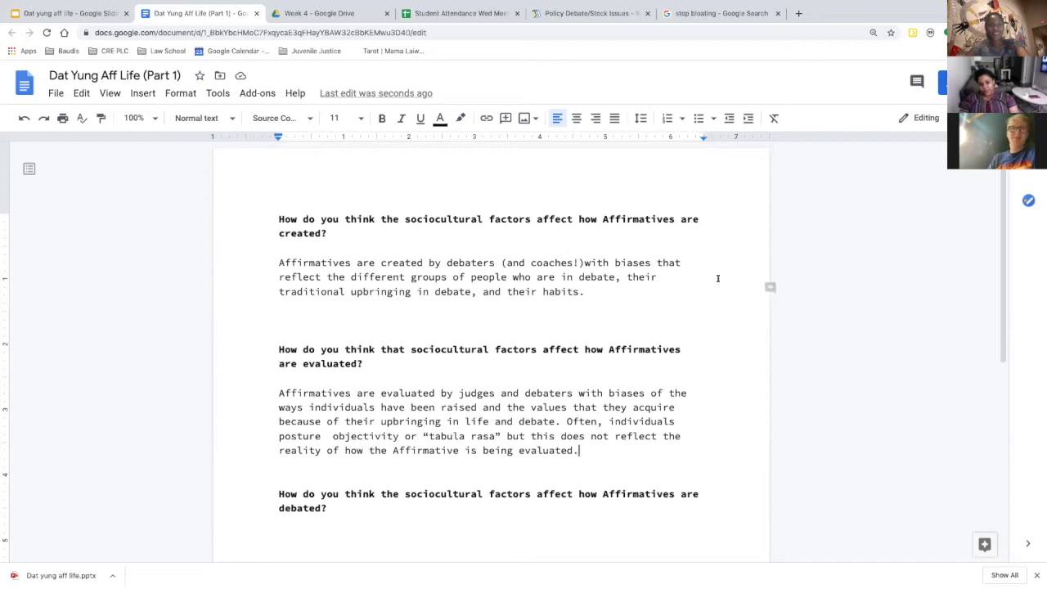
mouse_move(864, 5)
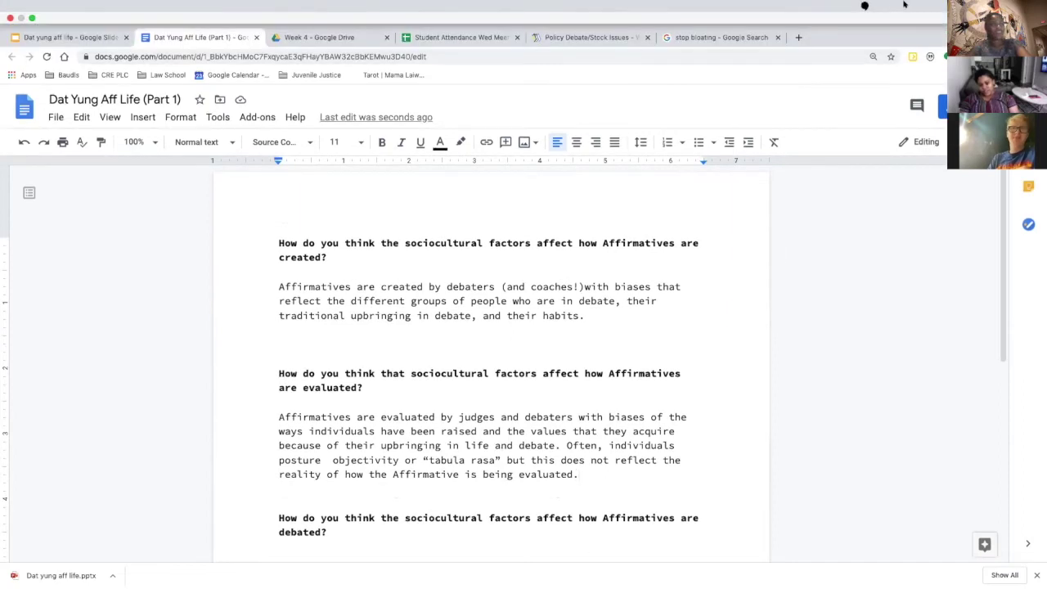
scroll(620, 510, "down", 2)
left_click(538, 482)
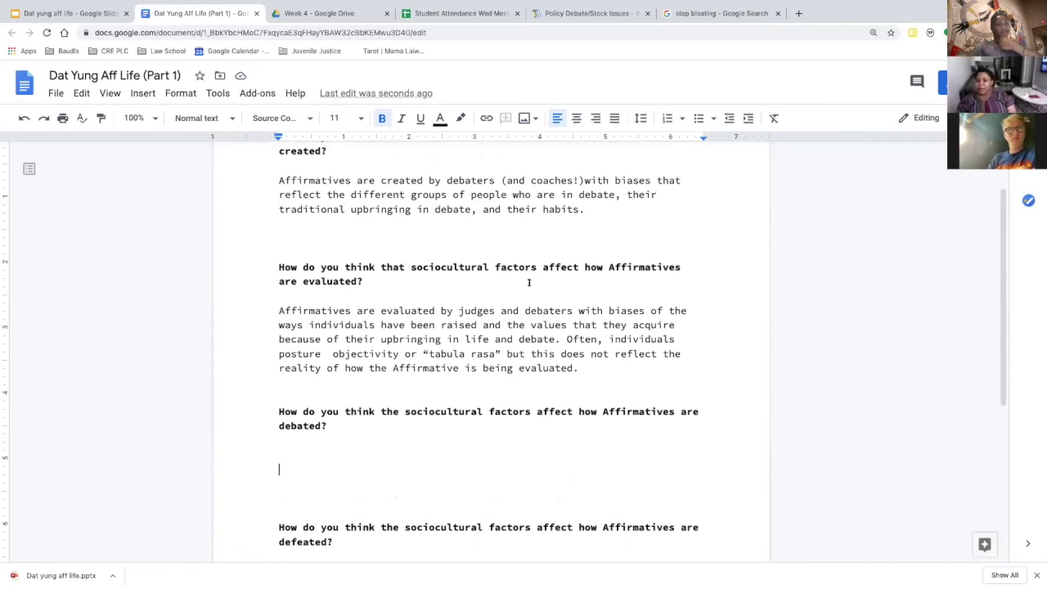
scroll(529, 309, "up", 1)
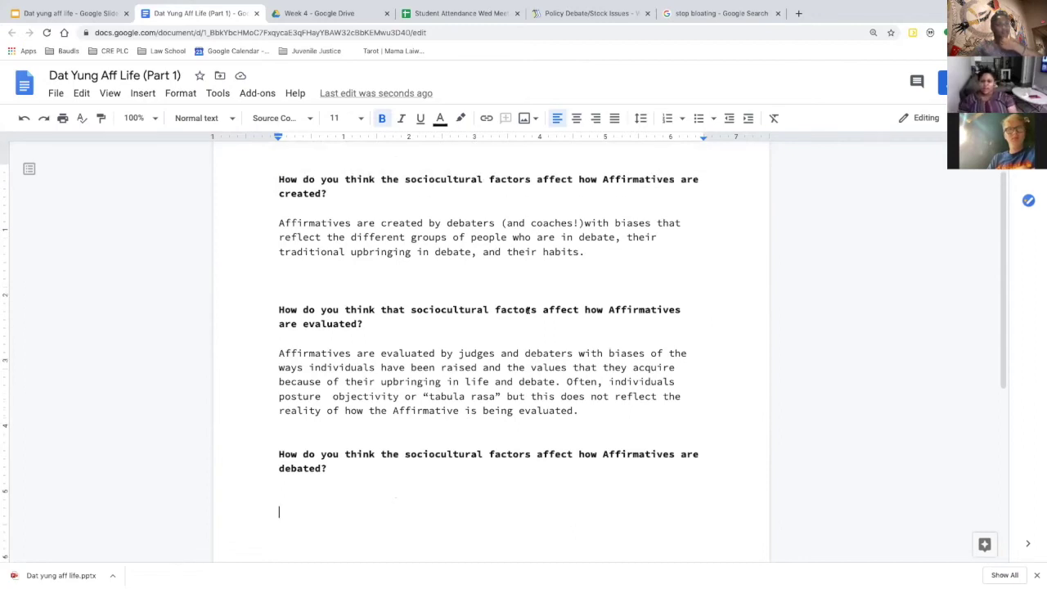
scroll(529, 309, "up", 1)
scroll(506, 353, "down", 4)
scroll(505, 360, "up", 3)
scroll(503, 369, "down", 7)
scroll(503, 372, "up", 1)
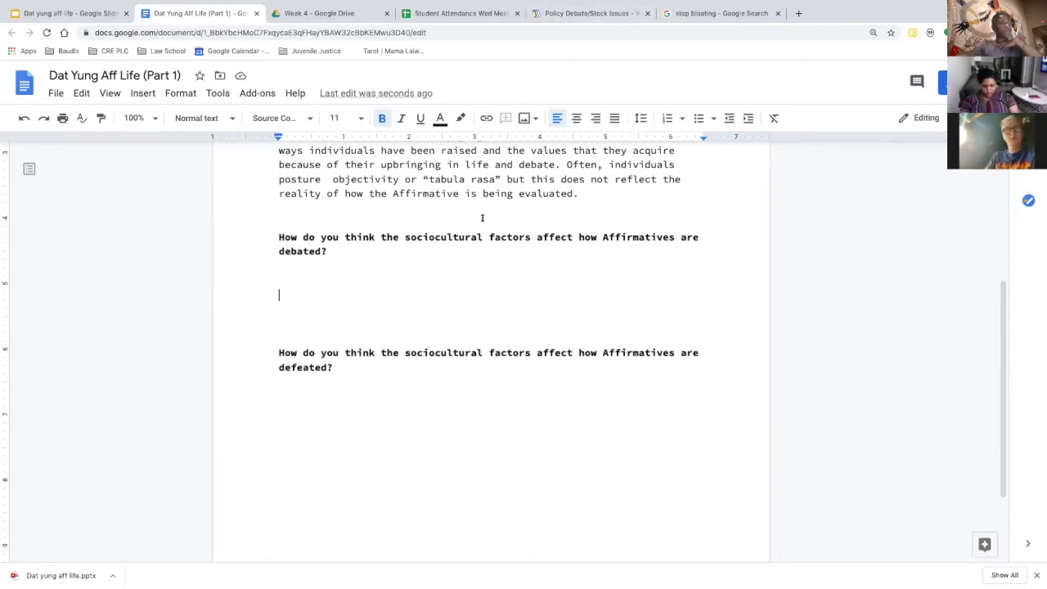
Replace "the" with "that" before "sociocultural factors" in the questions on how Affirmatives are debated and defeated
left_click(397, 237)
key("BackSpace")
type("at")
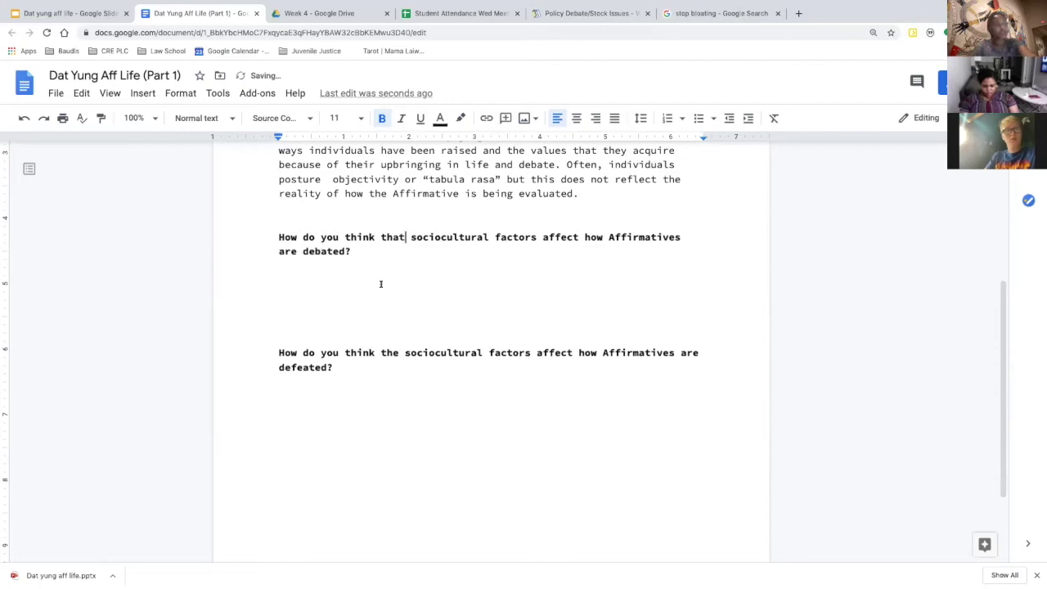
left_click(403, 353)
key("BackSpace")
type("at")
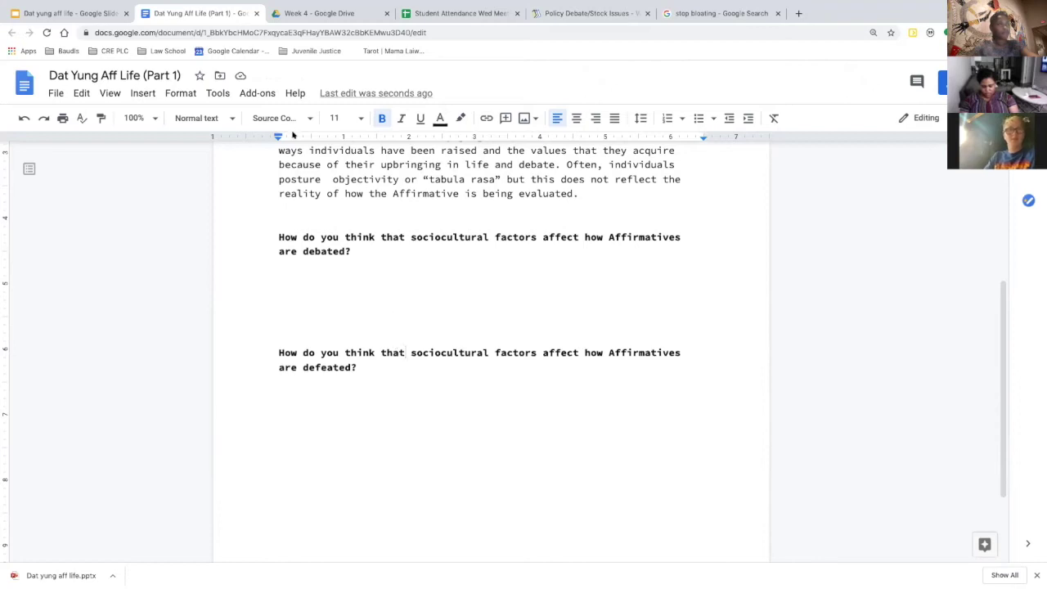
Begin the answer on how Affirmatives are debated with "Based on your traditions and habits,"
double_click(323, 277)
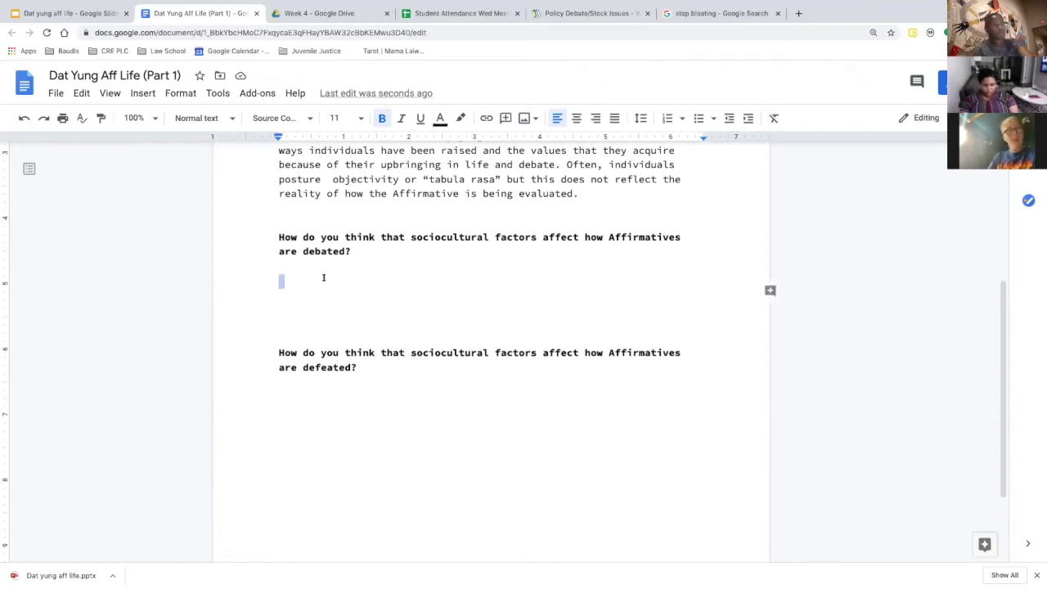
left_click(316, 283)
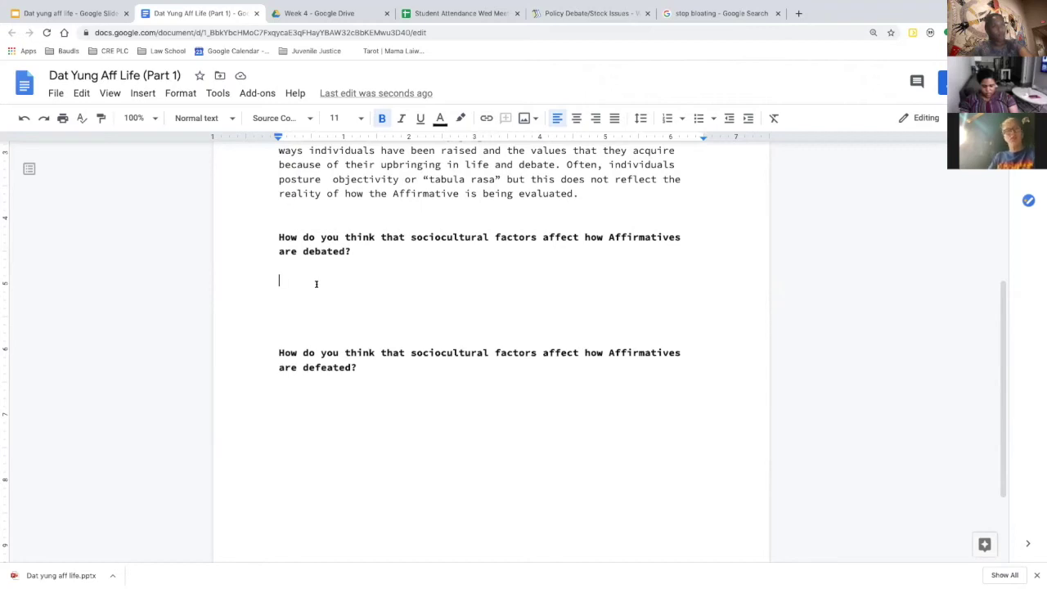
type("Bas")
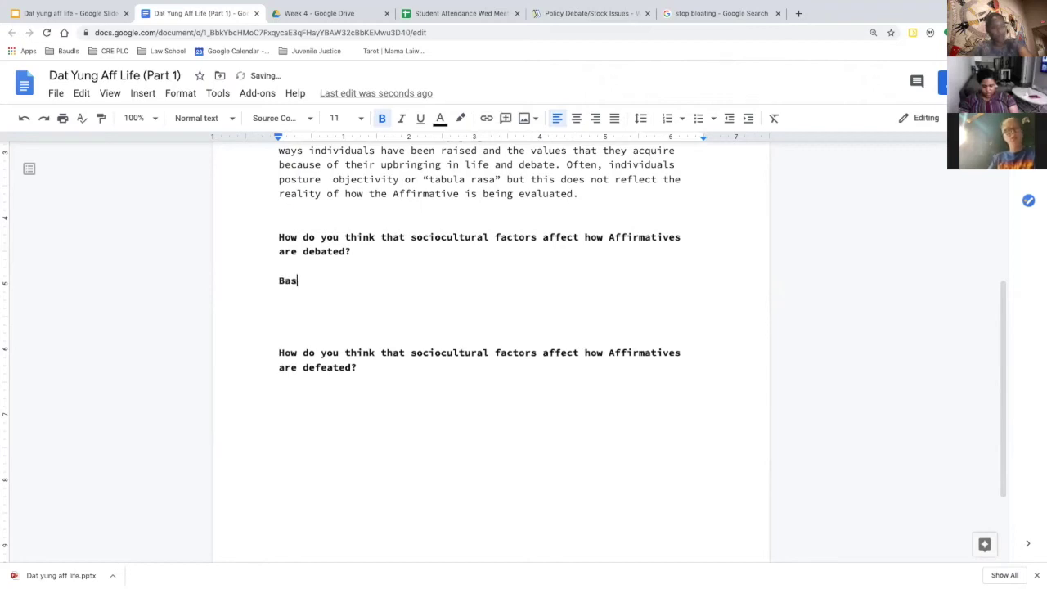
type("ed on your traditions and ")
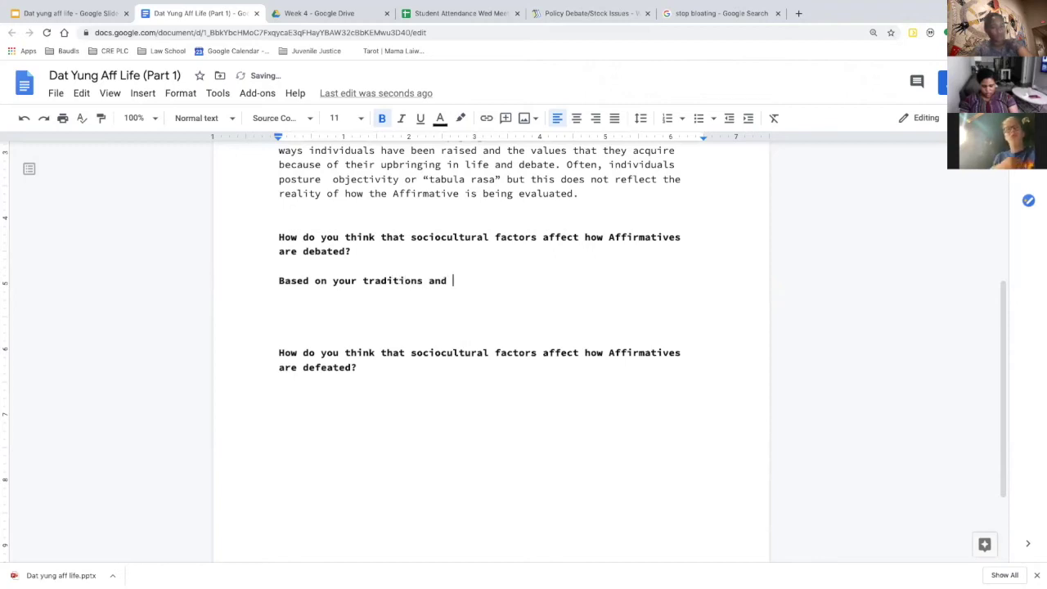
type("upbri")
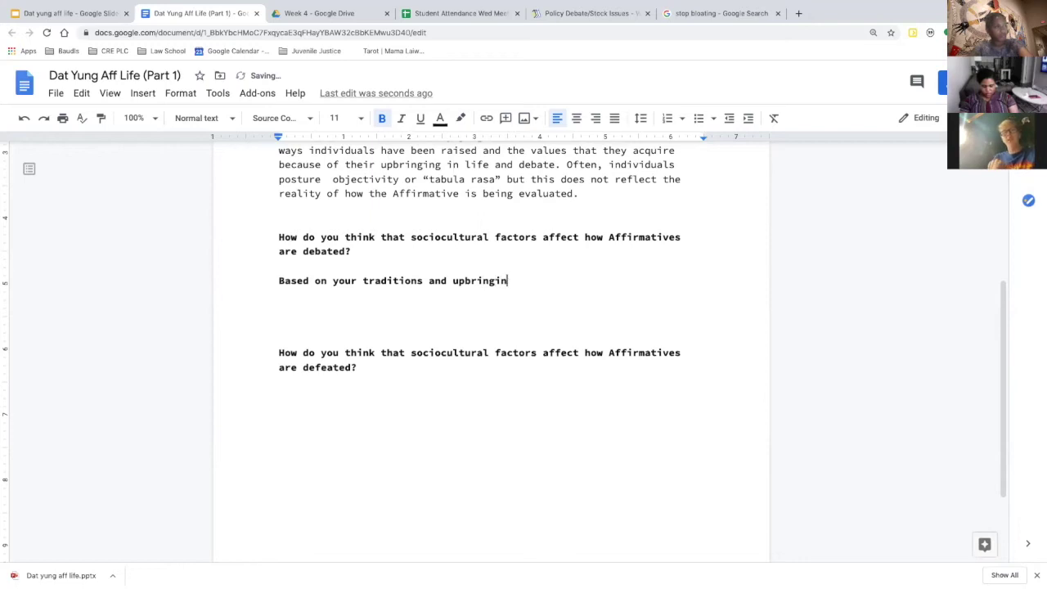
key("BackSpace")
key("BackSpace")
key("BackSpace")
key("BackSpace")
key("BackSpace")
key("BackSpace")
key("BackSpace")
key("BackSpace")
type("and habits, ")
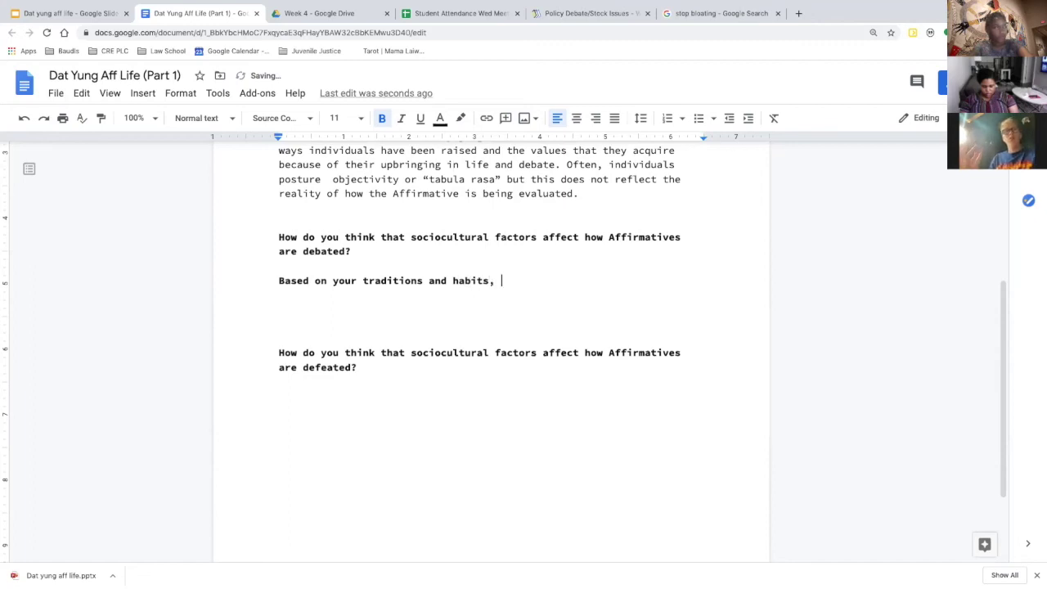
Continue the answer on how Affirmatives are debated with "related to how your were raised and upbringing in debate,"
type("related to  how your were raised and u")
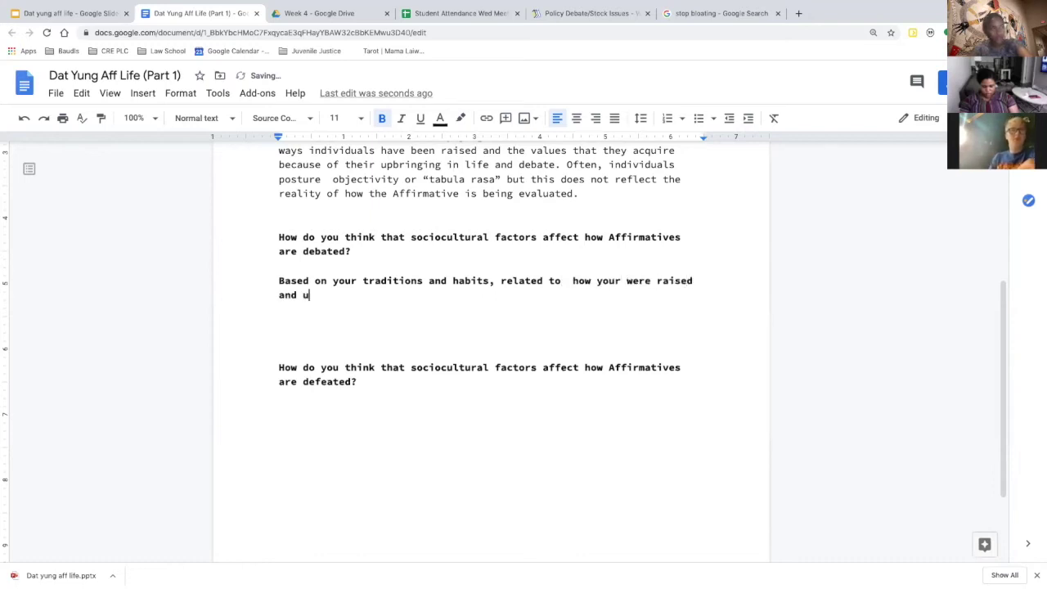
type("pbringing in ")
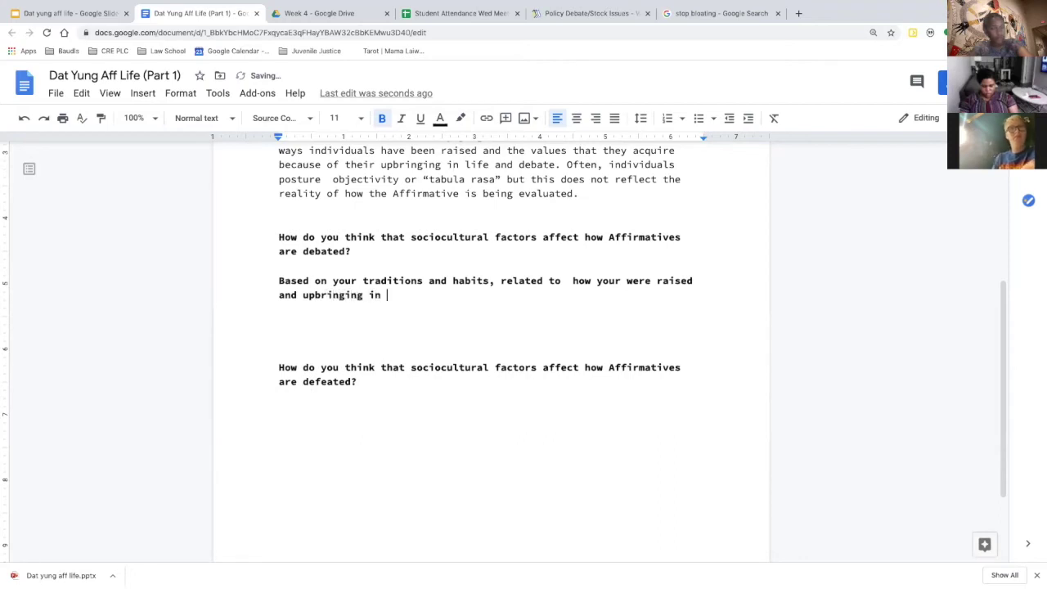
type("debate,")
key("BackSpace")
key("BackSpace")
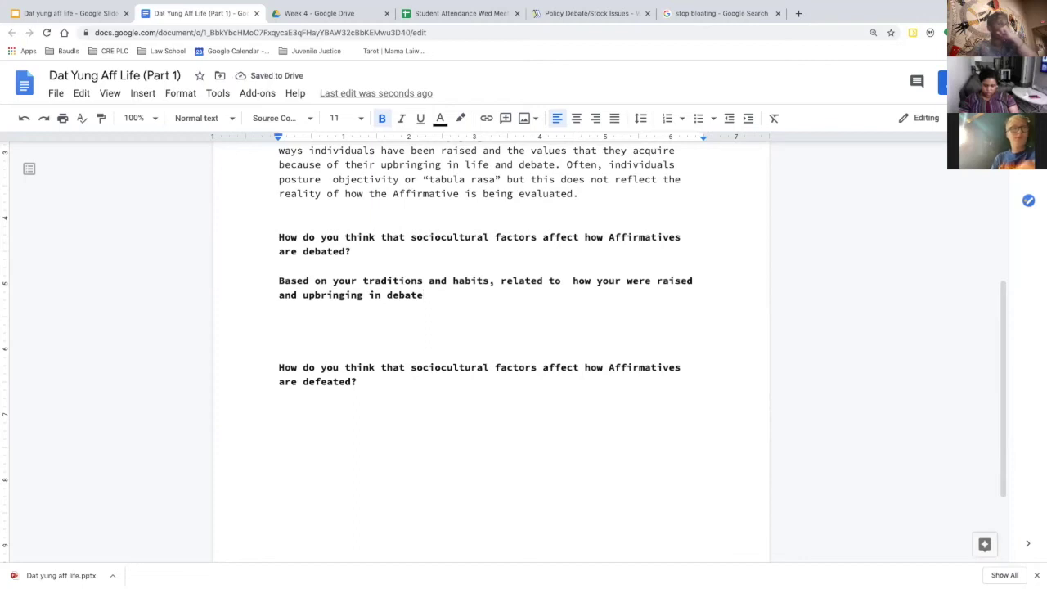
type(",")
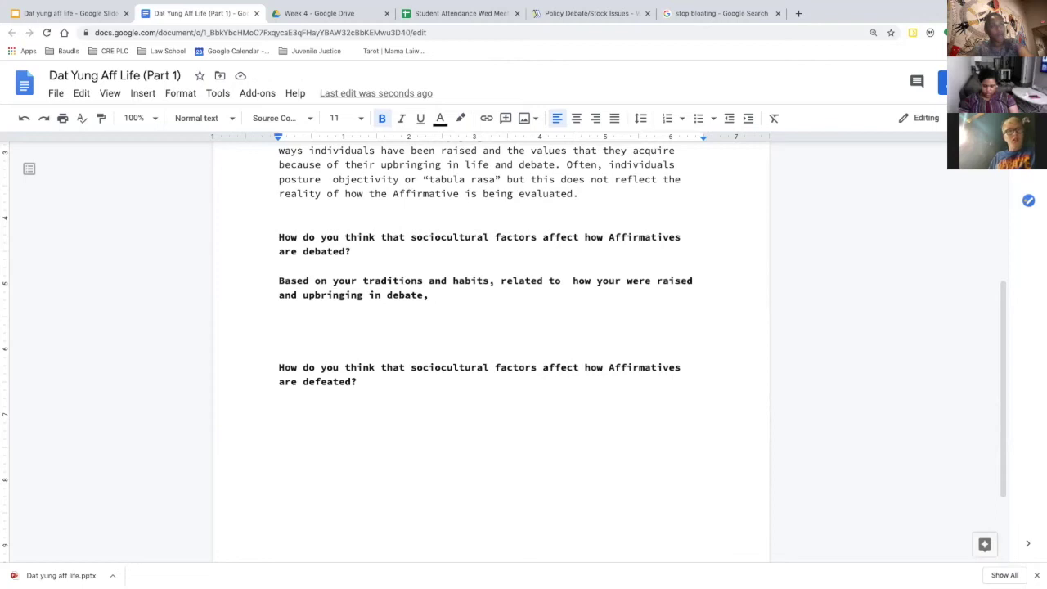
Extend the answer on how Affirmatives are debated with "your arguments will emphasize certain aspects of the SHITS"
type("y")
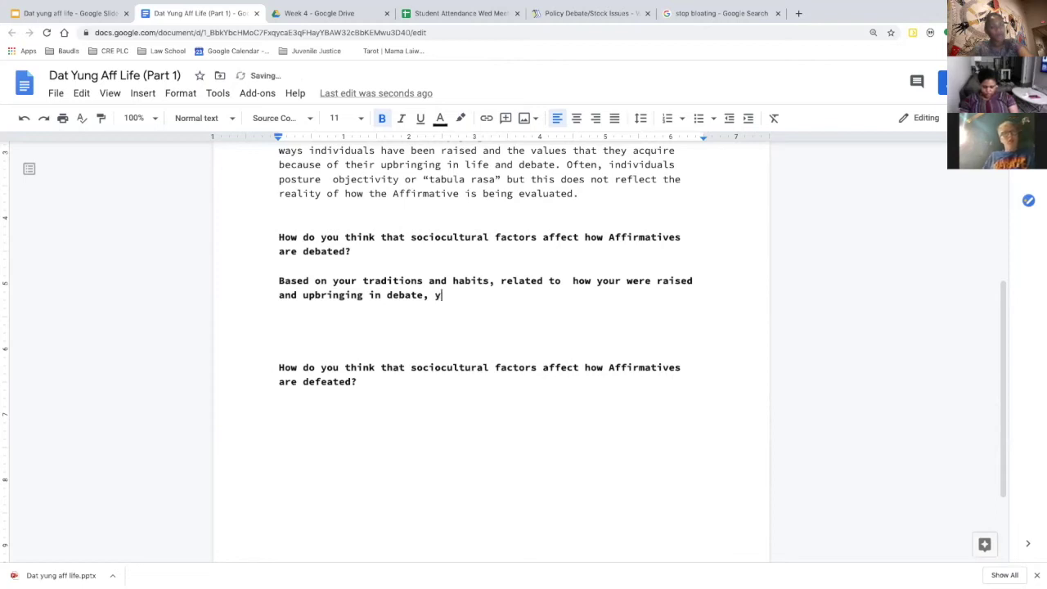
type("our arguments ")
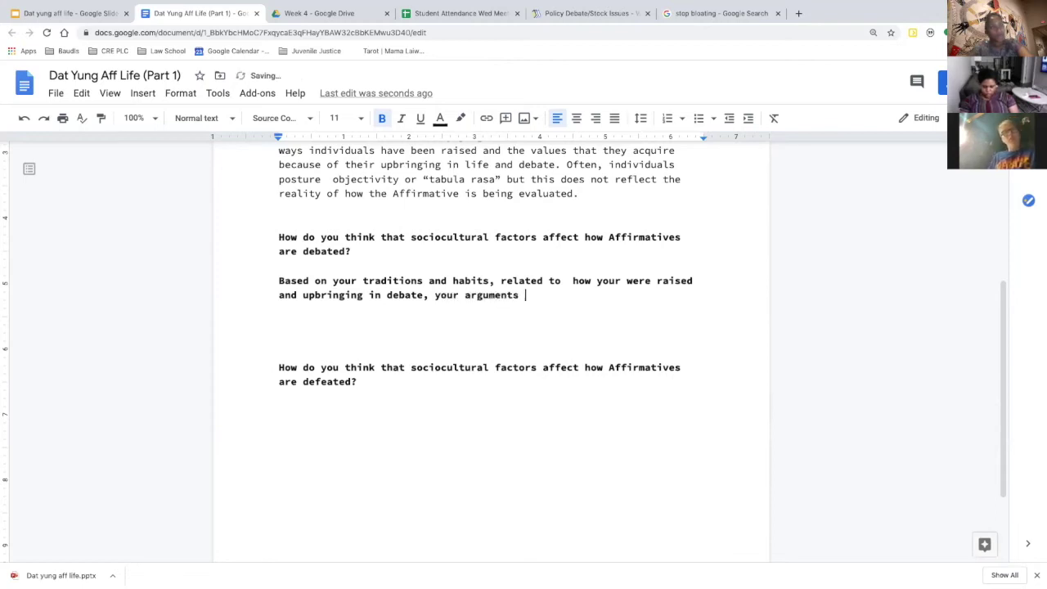
type("will emphasize certain a")
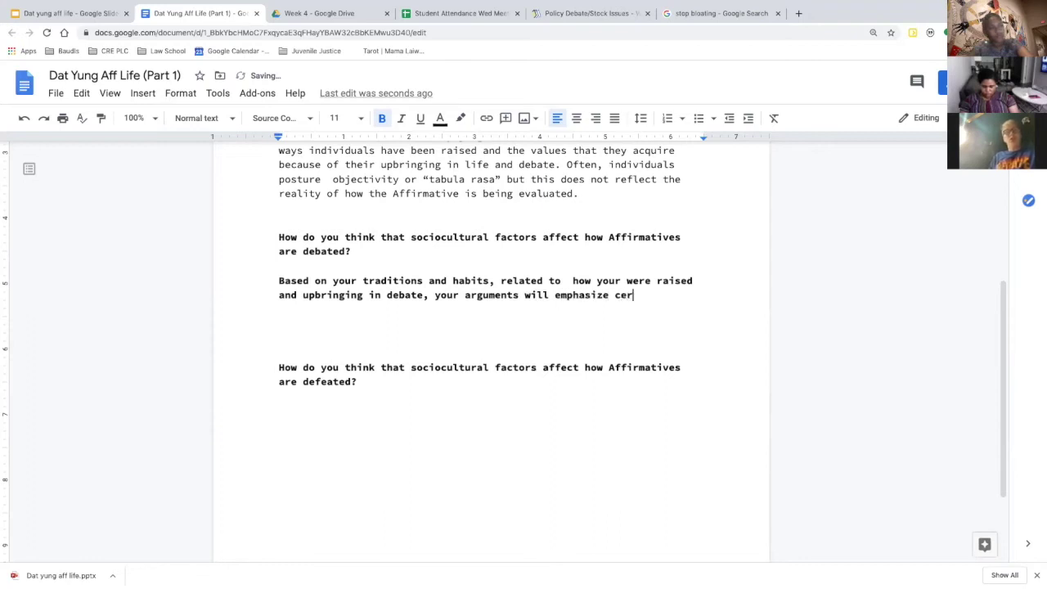
type("ect")
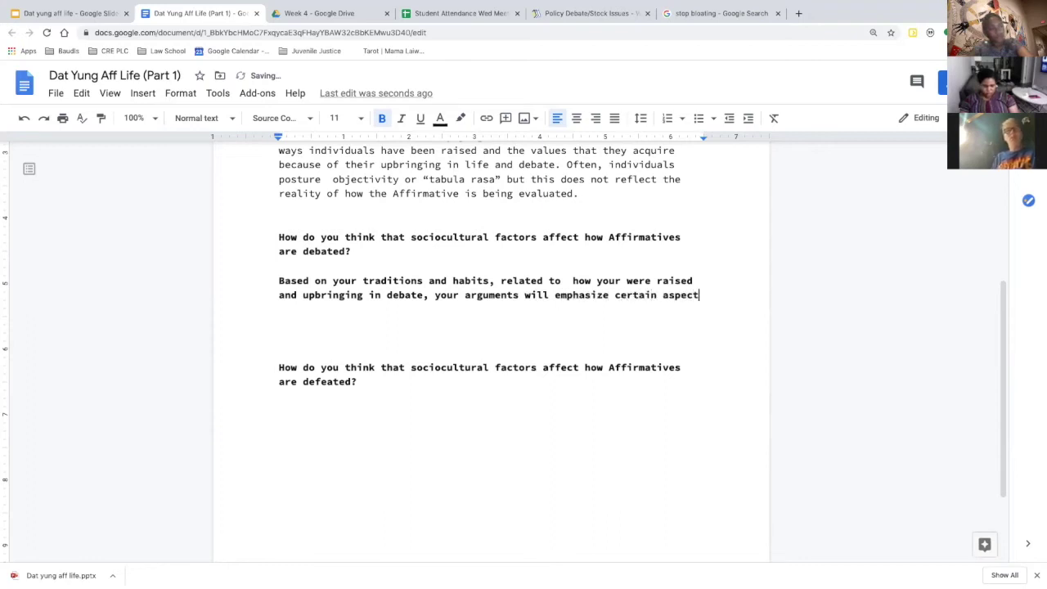
type("s of the ")
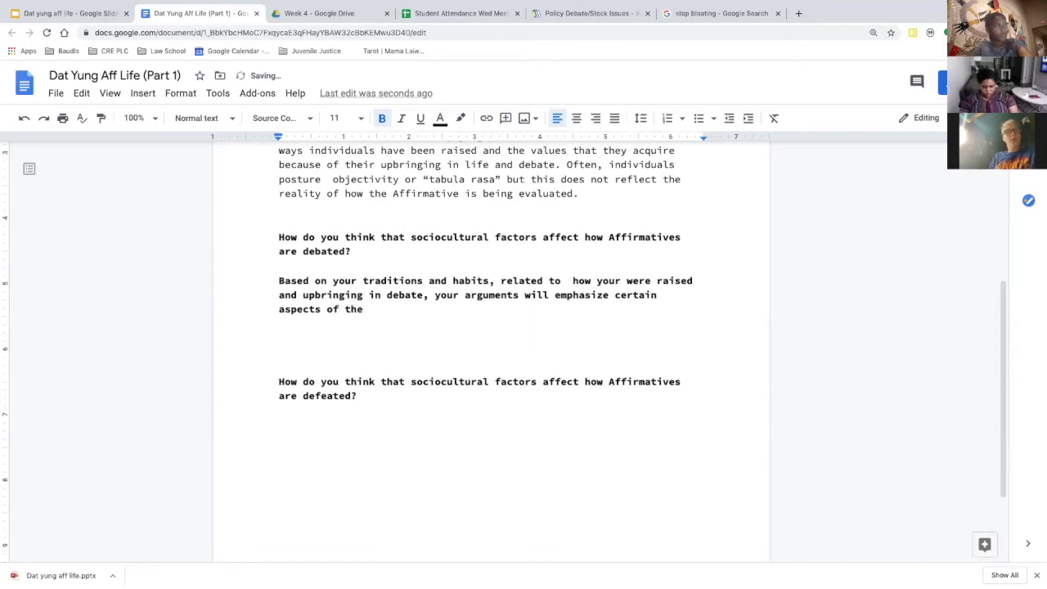
type("SHITS ")
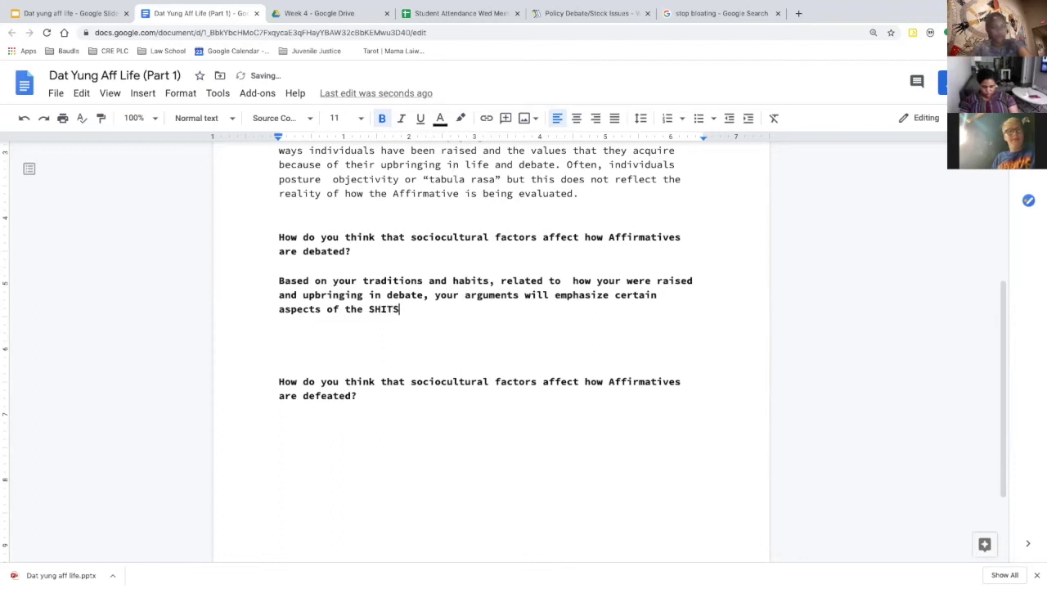
Finish the answer on how Affirmatives are debated with "(Traditional, Creative, or Radical ISH) more than others."
type("(Traditional, norma")
key("BackSpace")
key("BackSpace")
key("BackSpace")
key("BackSpace")
key("BackSpace")
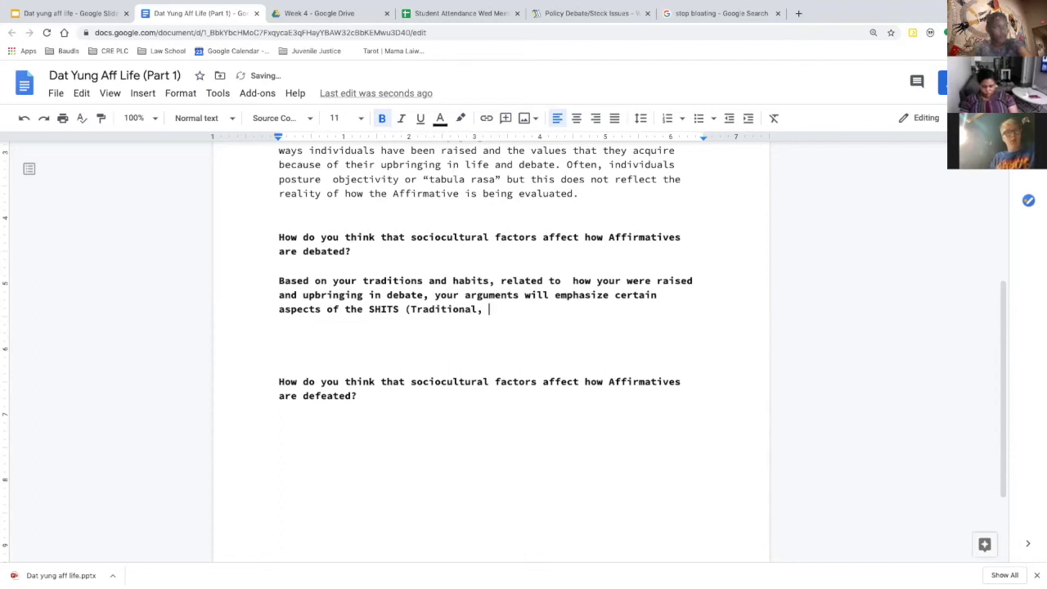
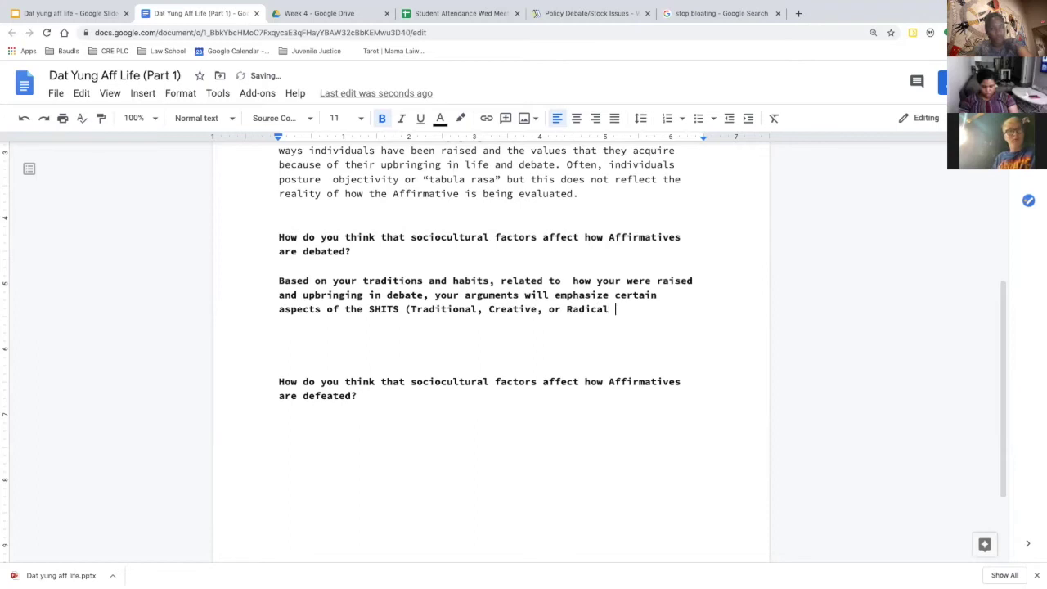
type(") ")
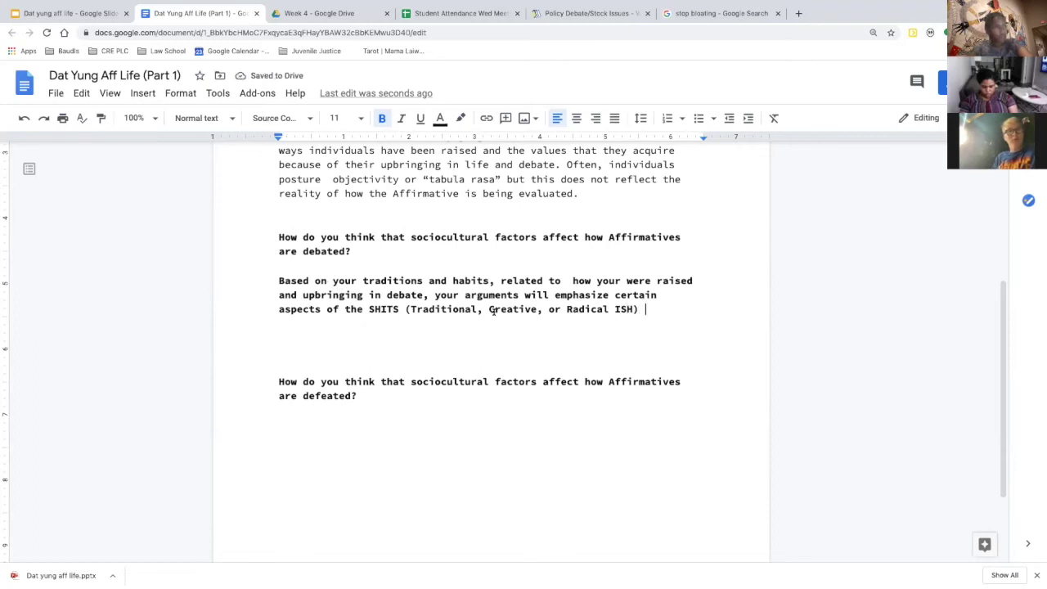
type("more than others.")
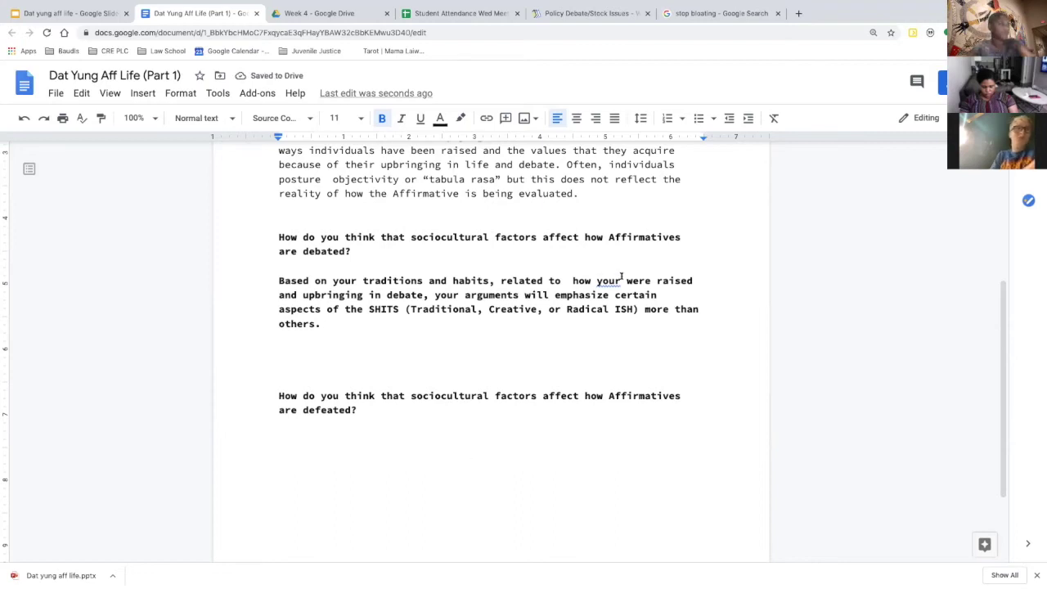
Correct "your were raised" to "you were raised", remove the bold from the whole answer, and delete a spare blank line below it
left_click(615, 279)
left_click(611, 262)
left_click_drag(468, 313, 272, 275)
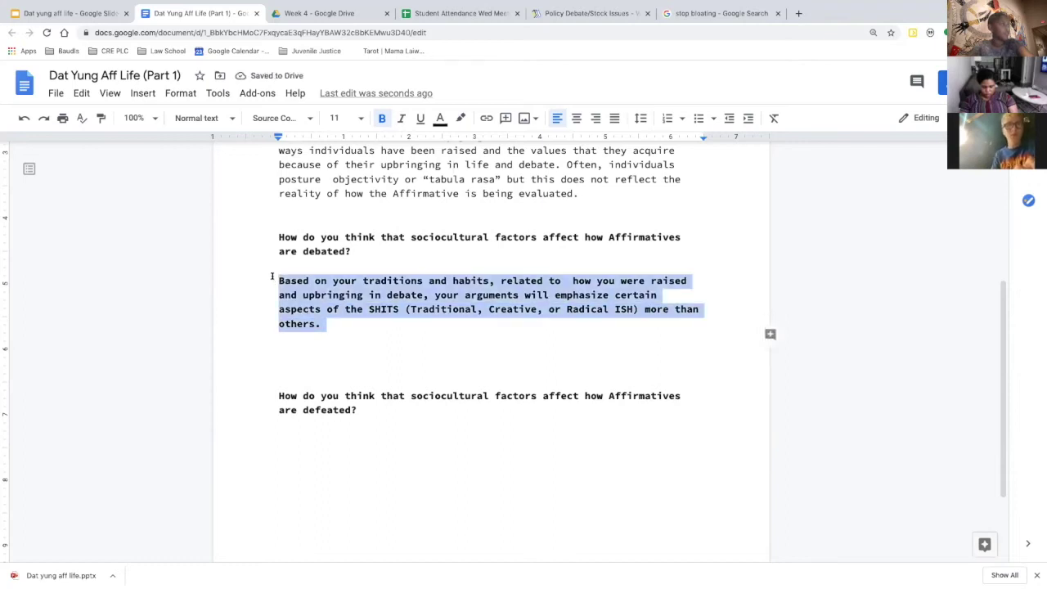
left_click(341, 333)
type("=")
key("BackSpace")
key("BackSpace")
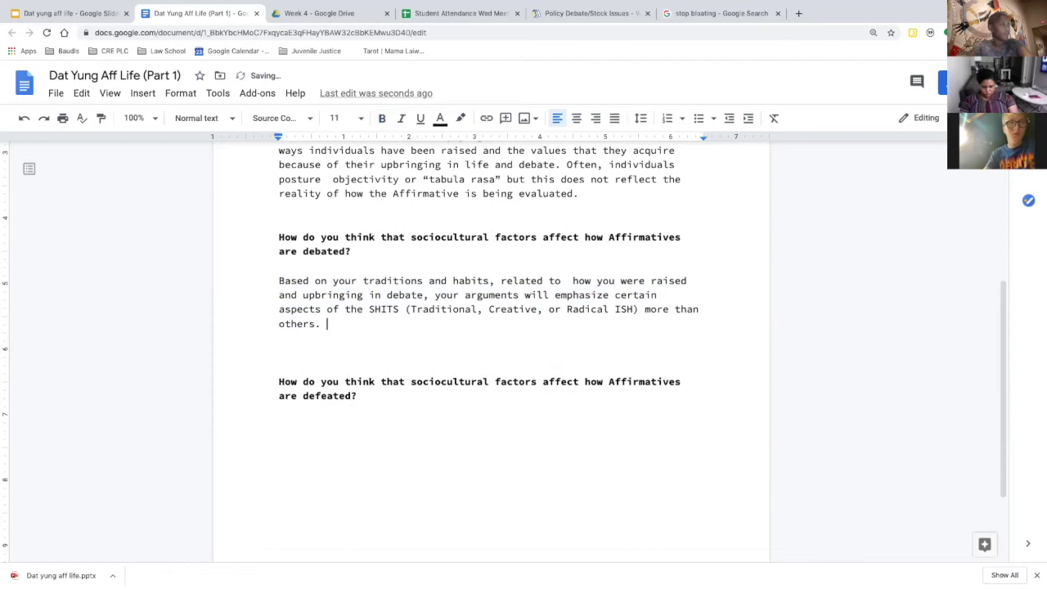
Prepare a non-bold answer line below the question on how Affirmatives are defeated
double_click(315, 350)
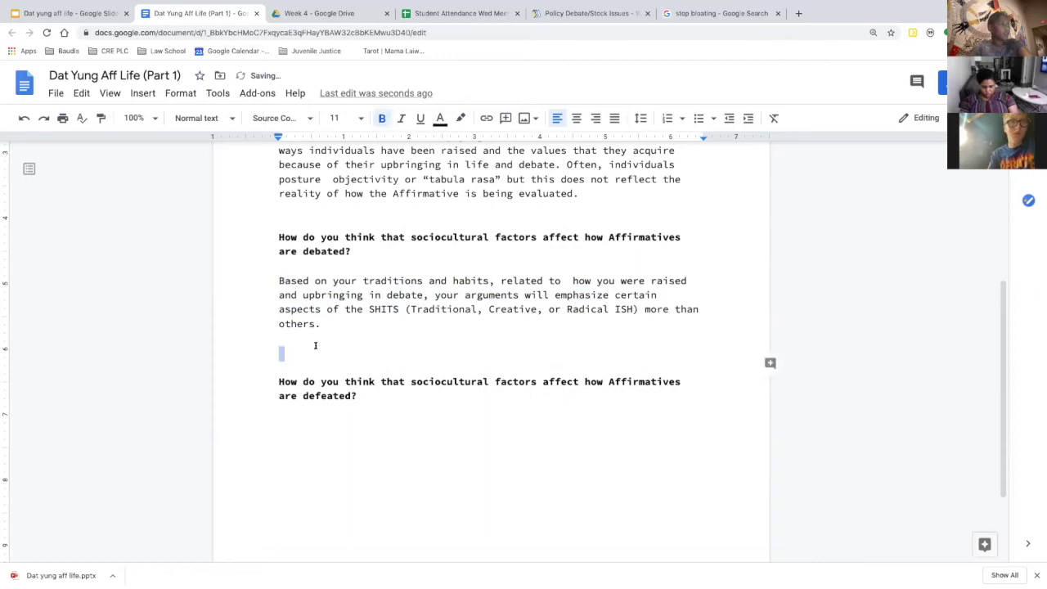
left_click(282, 411)
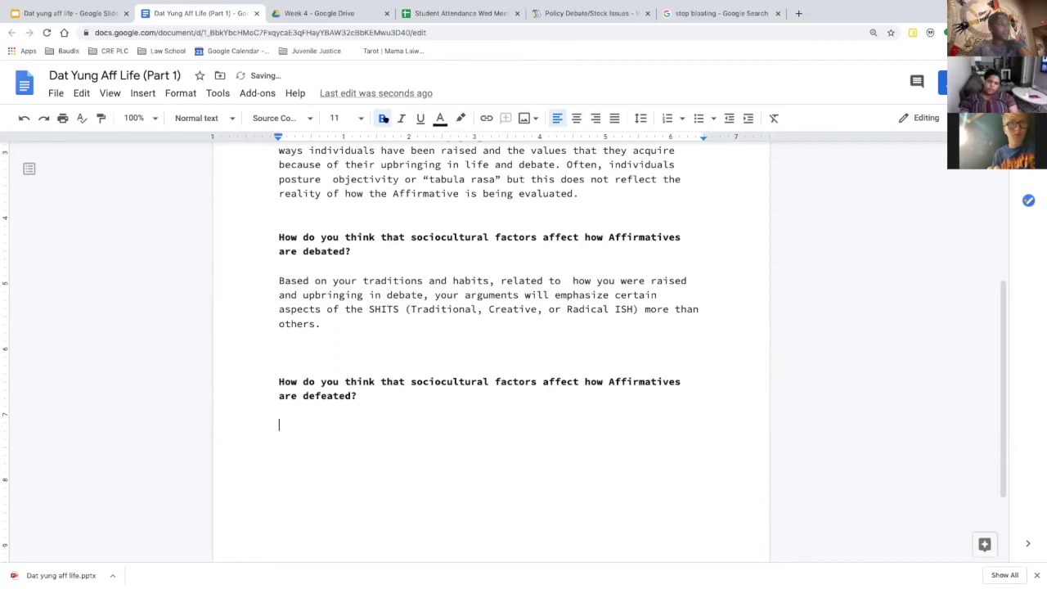
key("super+b")
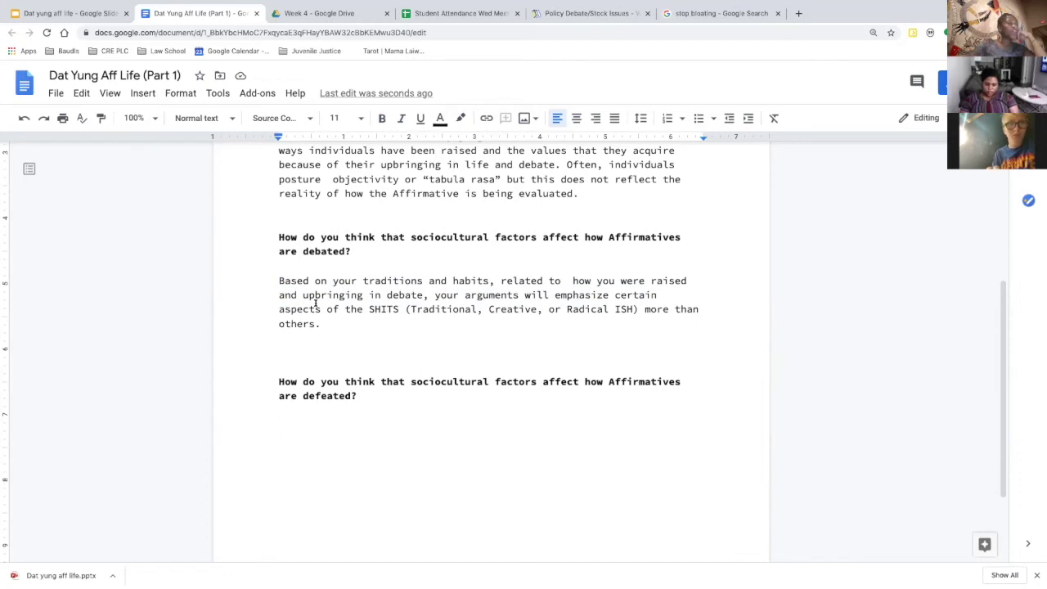
Switch to the lesson slides in Google Slides to consult the slide on the socioculture in policy debate
left_click(79, 15)
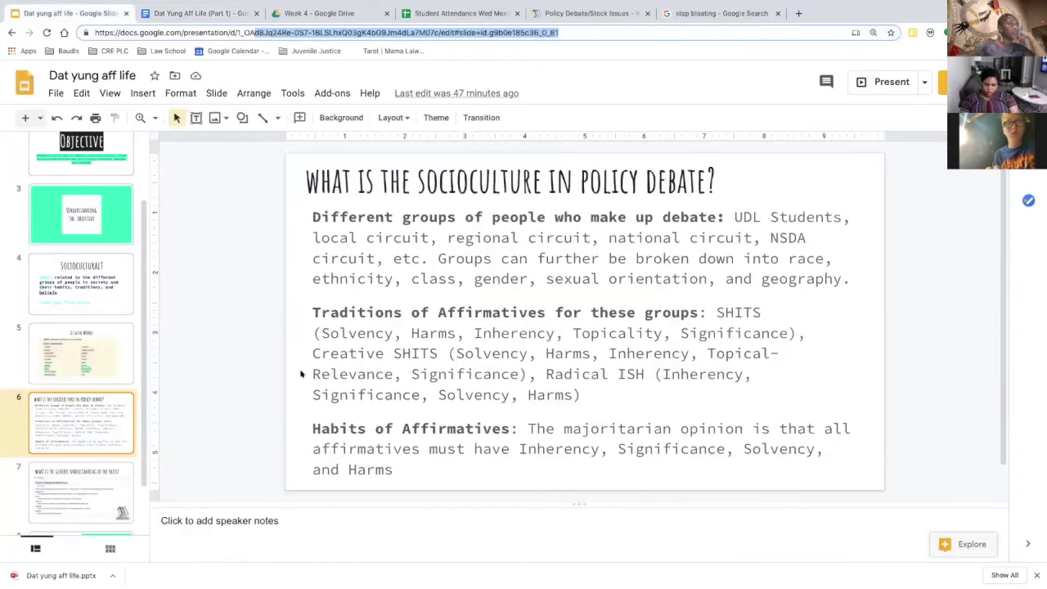